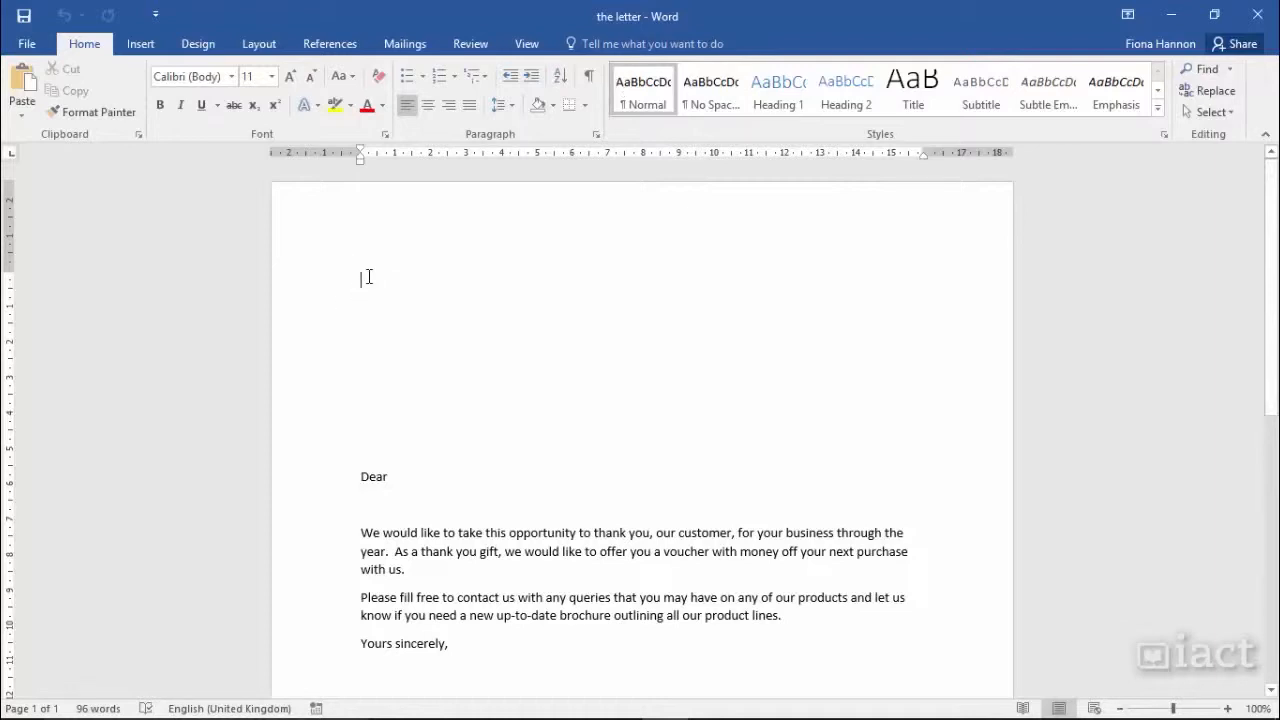
Step: Start a mail merge of the Letters type from the open letter
{"action": "left_click", "coordinate": [415, 44]}
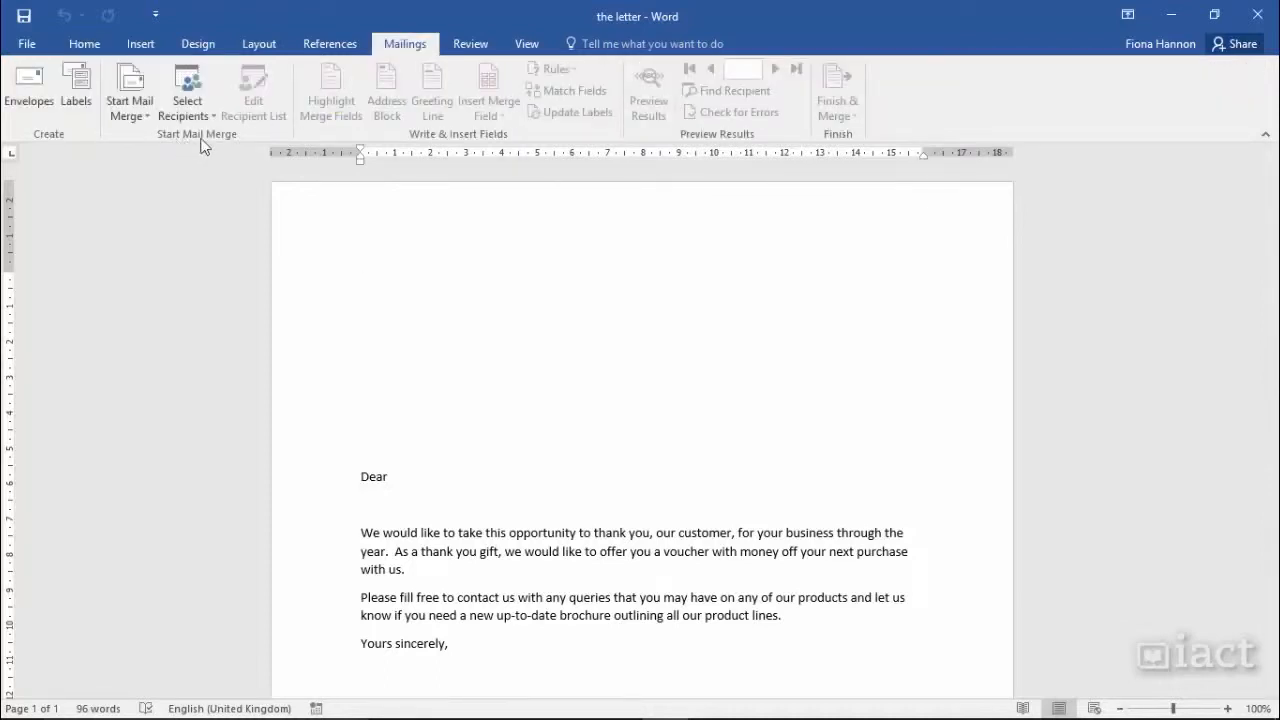
{"action": "left_click", "coordinate": [137, 121]}
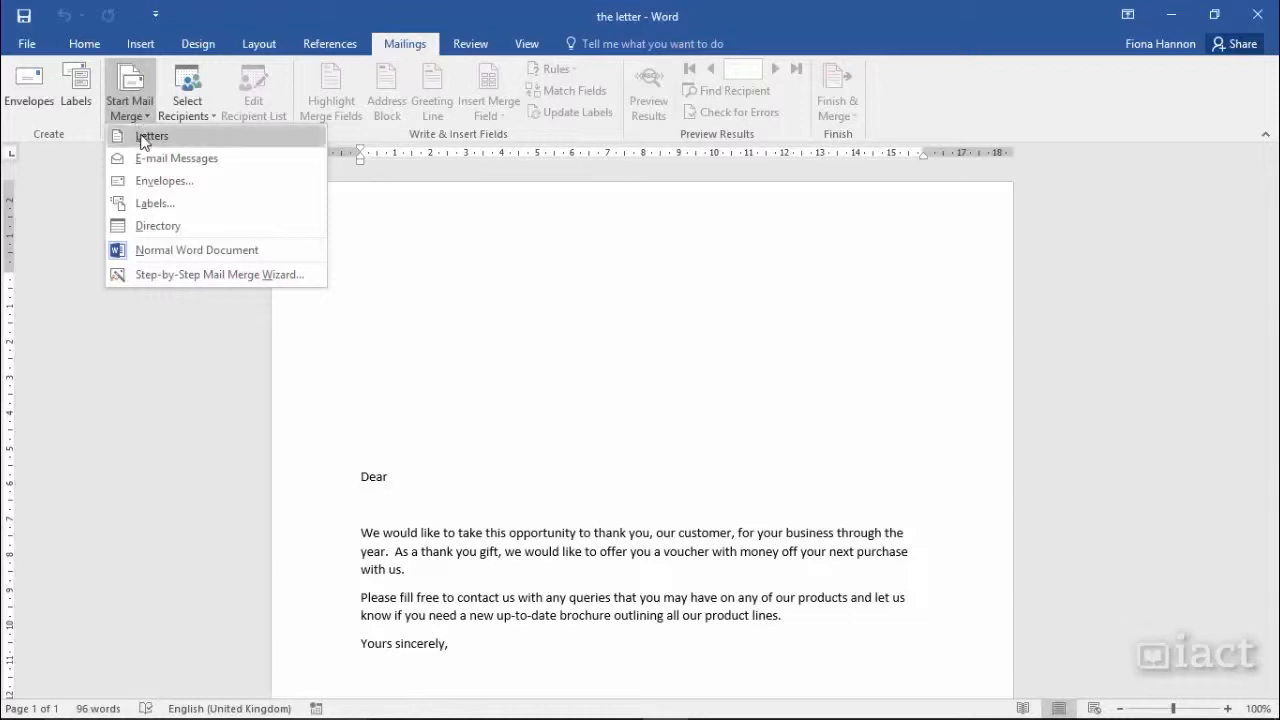
{"action": "left_click", "coordinate": [145, 138]}
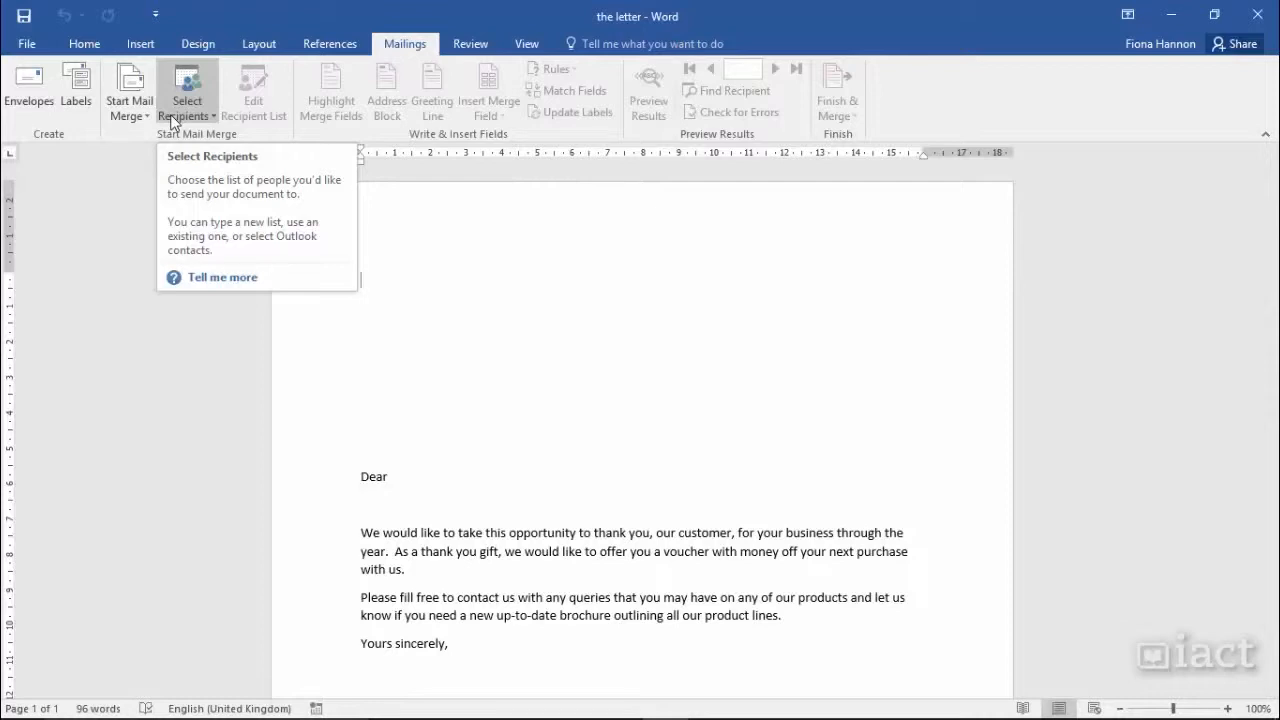
Step: Use the existing file "list of customers" from the chapter 7 folder on the D: drive as the recipient list
{"action": "left_click", "coordinate": [172, 120]}
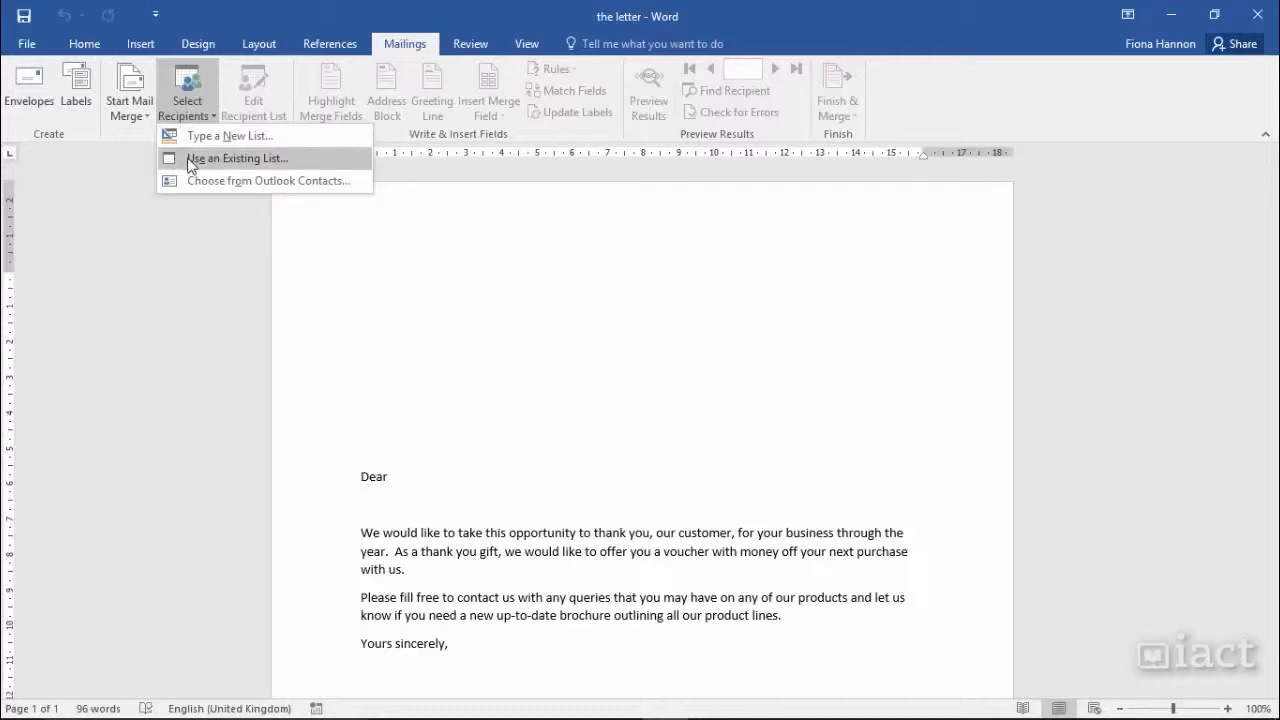
{"action": "left_click", "coordinate": [247, 160]}
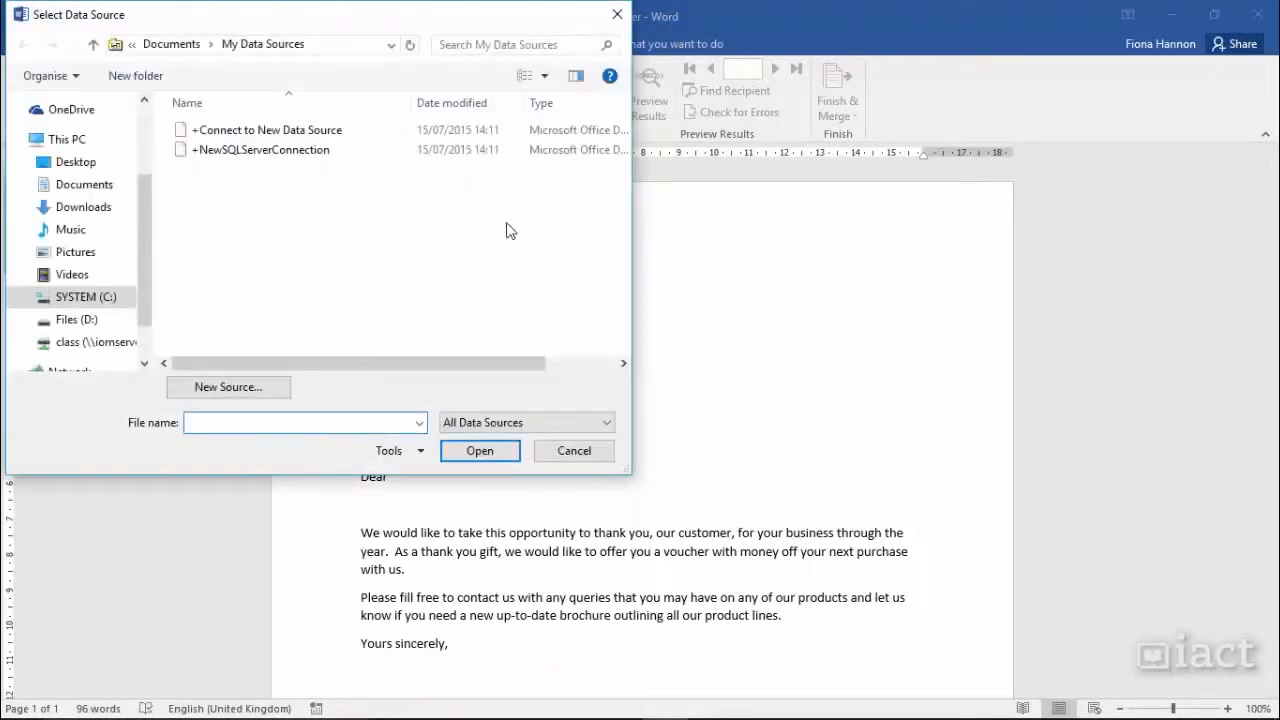
{"action": "left_click", "coordinate": [86, 320]}
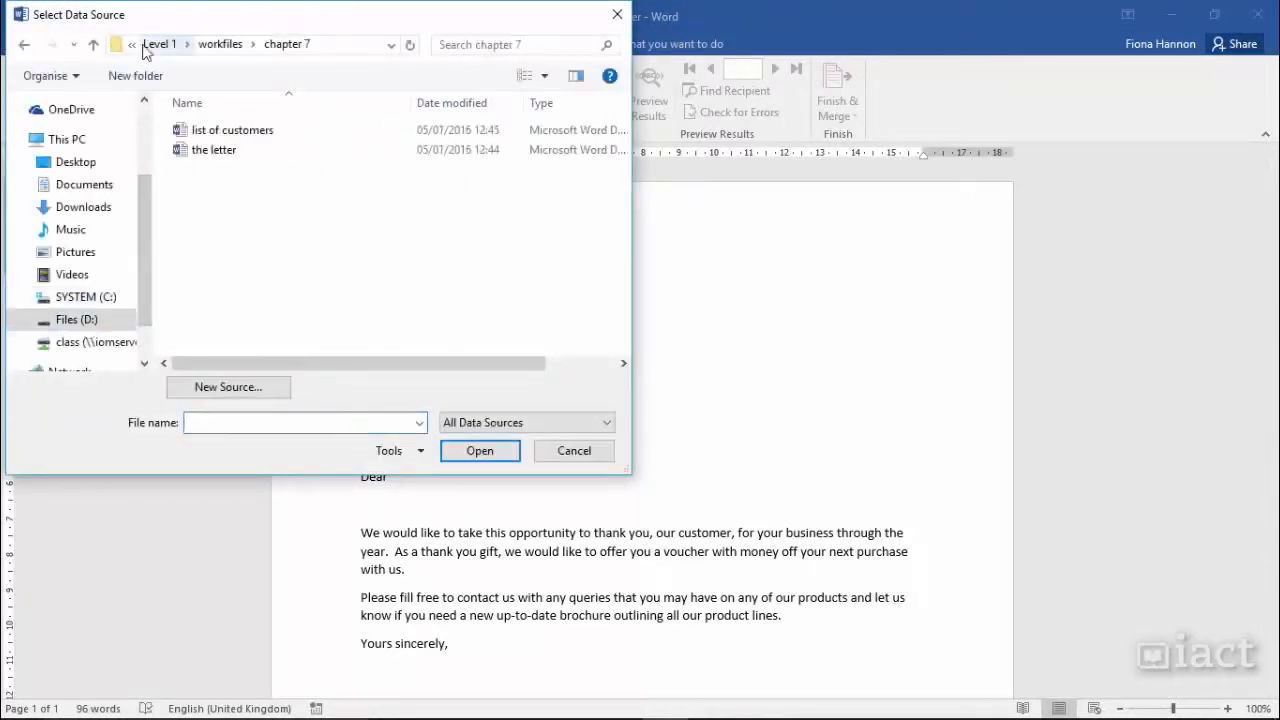
{"action": "left_click", "coordinate": [183, 136]}
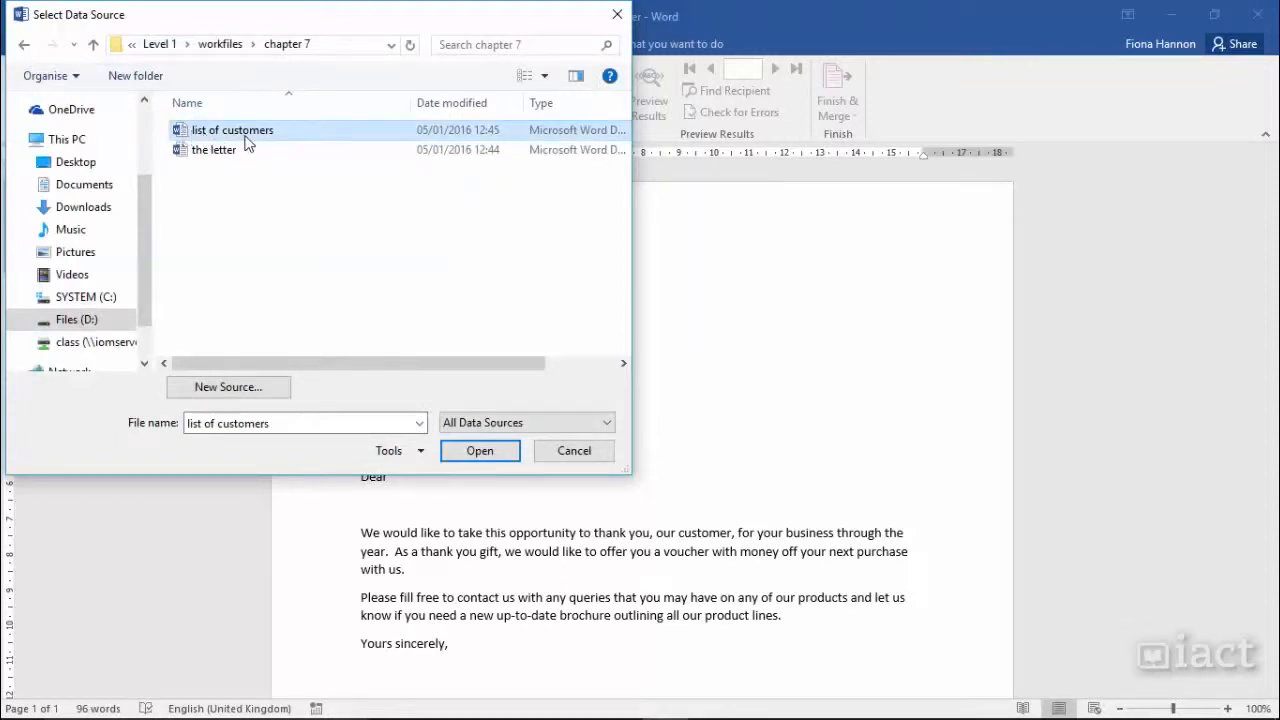
{"action": "left_click", "coordinate": [488, 459]}
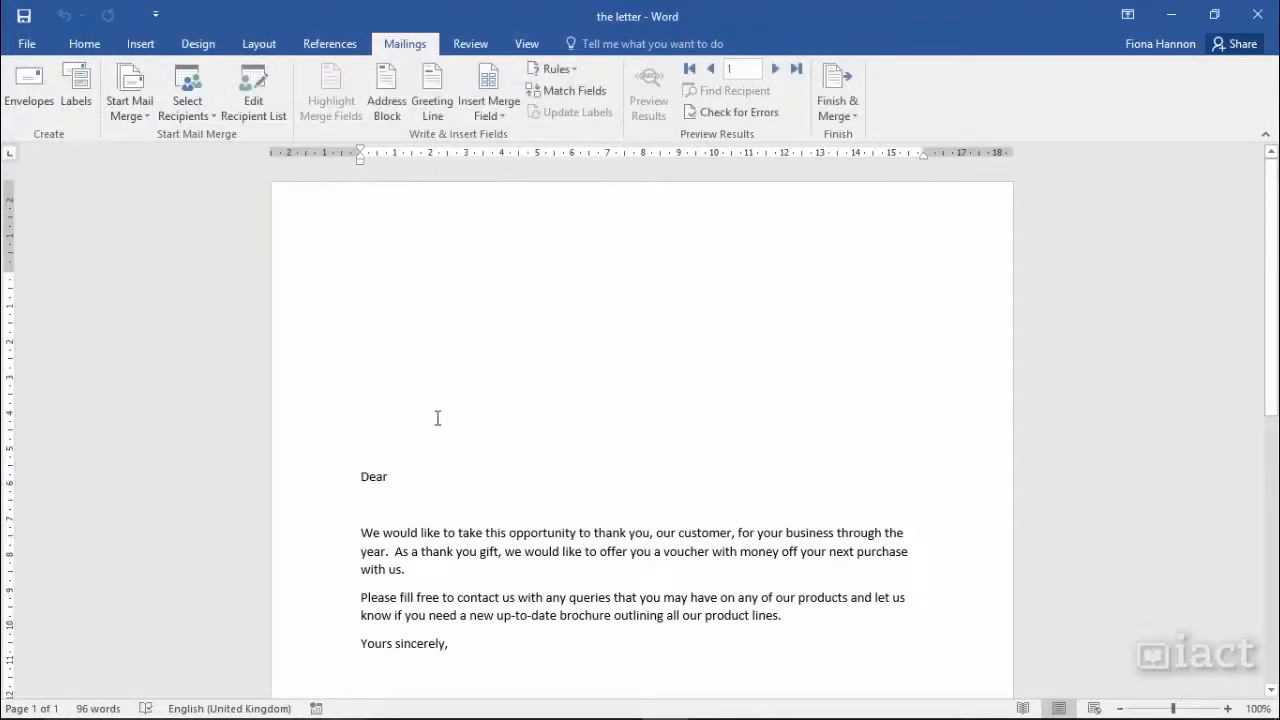
Step: Open the merge recipient list, exclude the first and third recipients, and include both again
{"action": "left_click", "coordinate": [268, 111]}
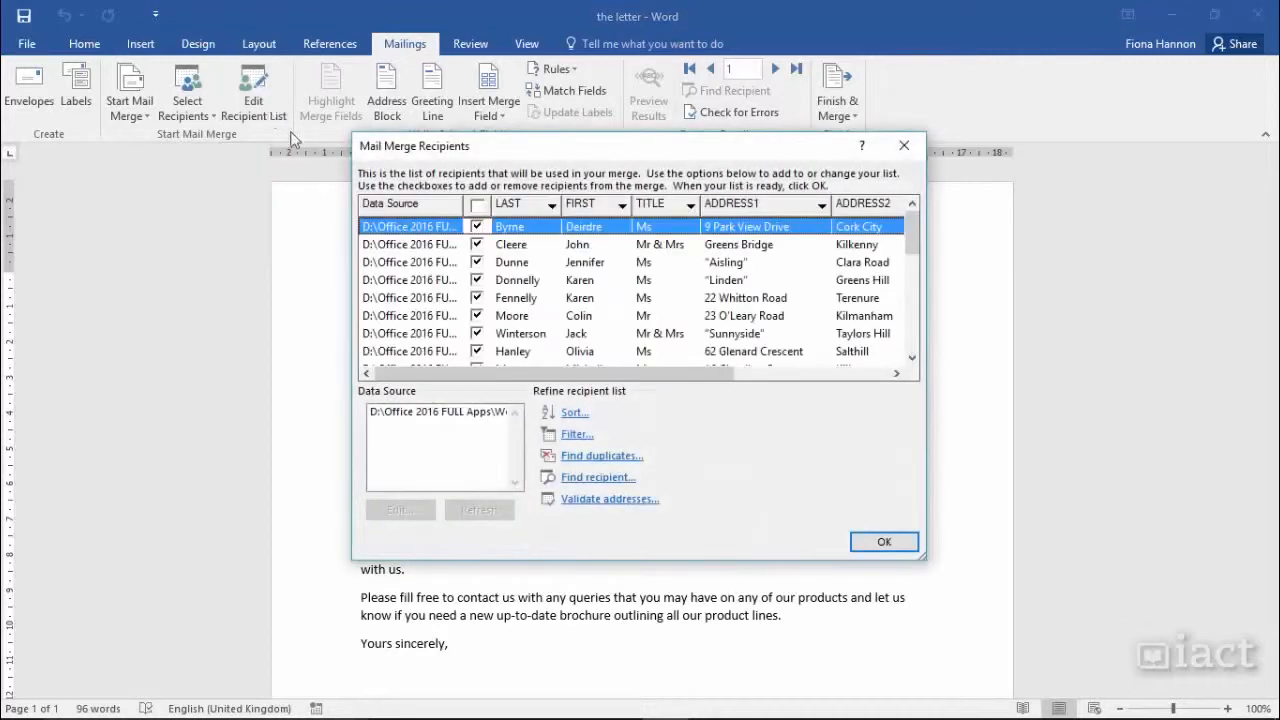
{"action": "left_click", "coordinate": [476, 226]}
{"action": "left_click", "coordinate": [477, 262]}
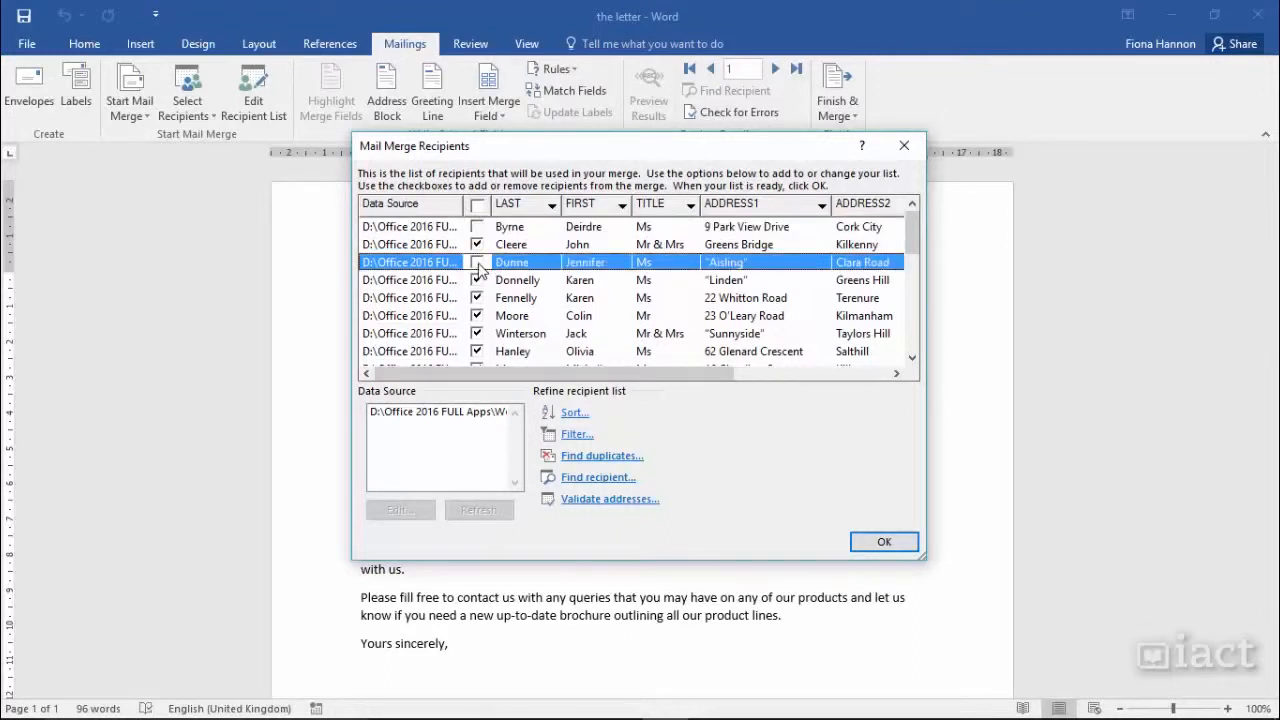
{"action": "left_click", "coordinate": [477, 262]}
{"action": "left_click", "coordinate": [477, 227]}
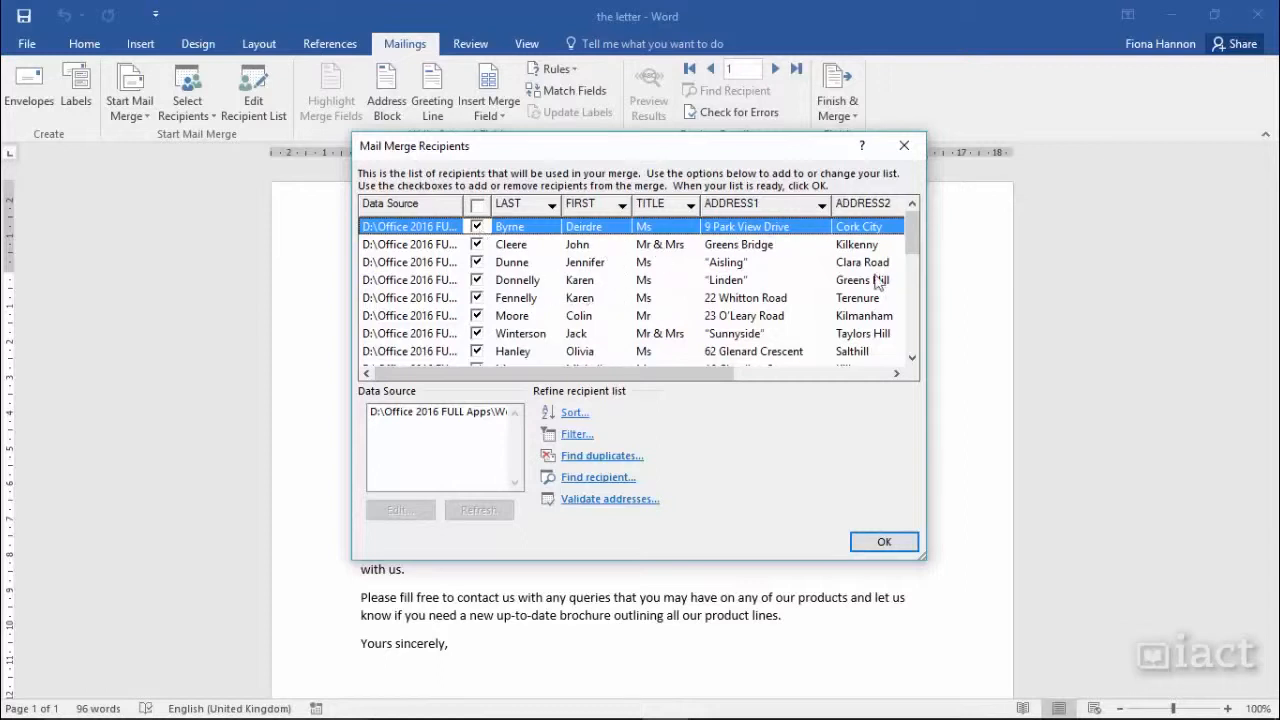
Step: Examine the recipient list's address columns and the sort and filter options for ADDRESS3, and close the list
{"action": "left_click_drag", "start_coordinate": [716, 377], "coordinate": [818, 380]}
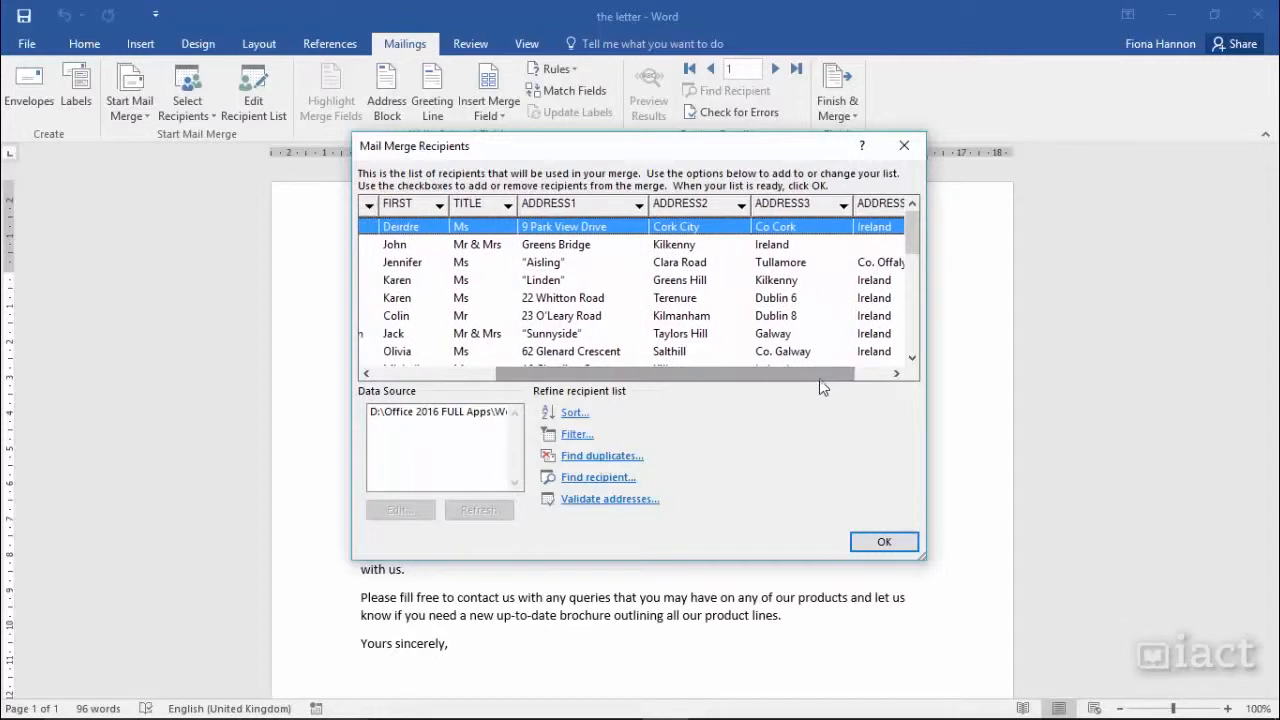
{"action": "left_click", "coordinate": [843, 206]}
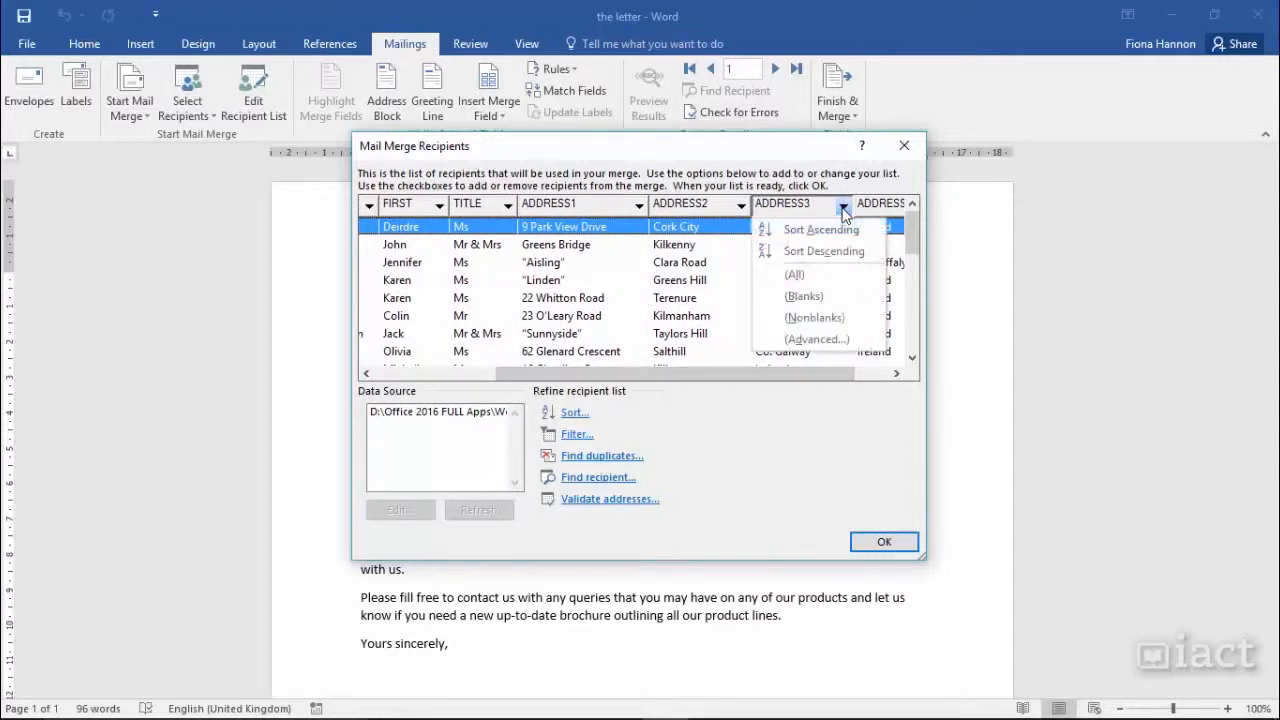
{"action": "left_click", "coordinate": [843, 206]}
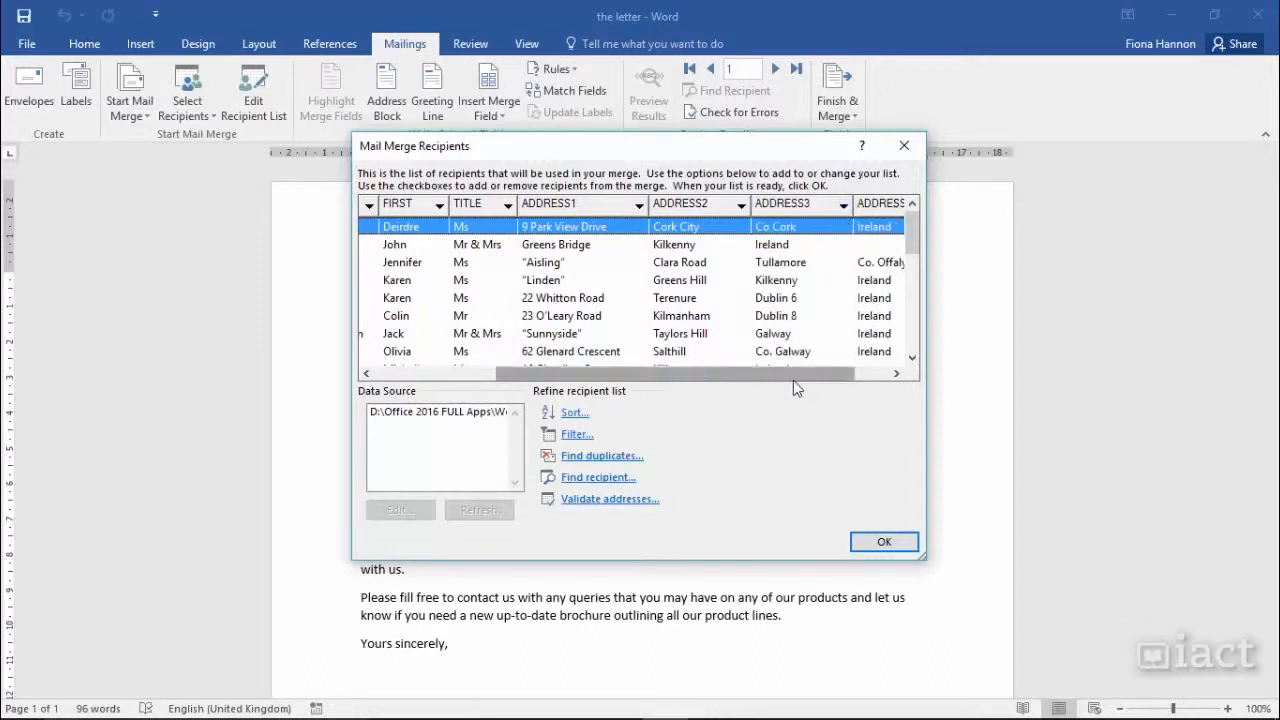
{"action": "left_click_drag", "start_coordinate": [793, 380], "coordinate": [647, 391]}
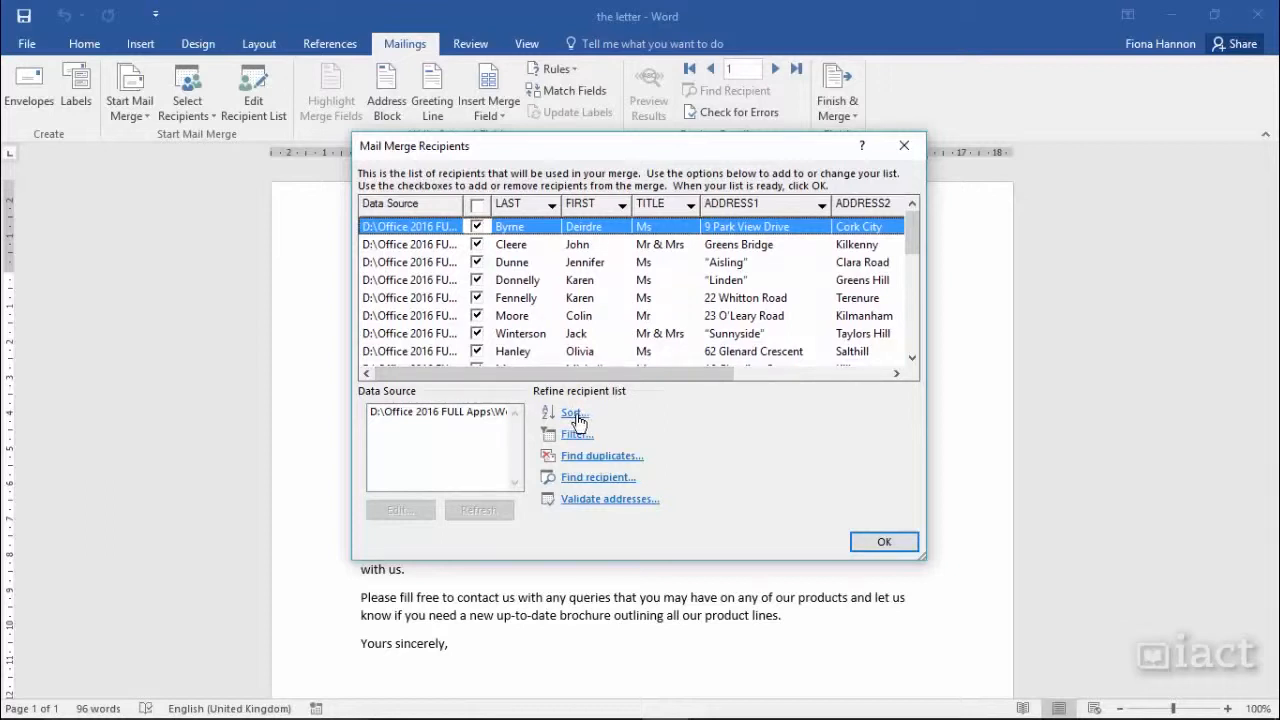
{"action": "left_click", "coordinate": [880, 544]}
{"action": "left_click", "coordinate": [881, 544]}
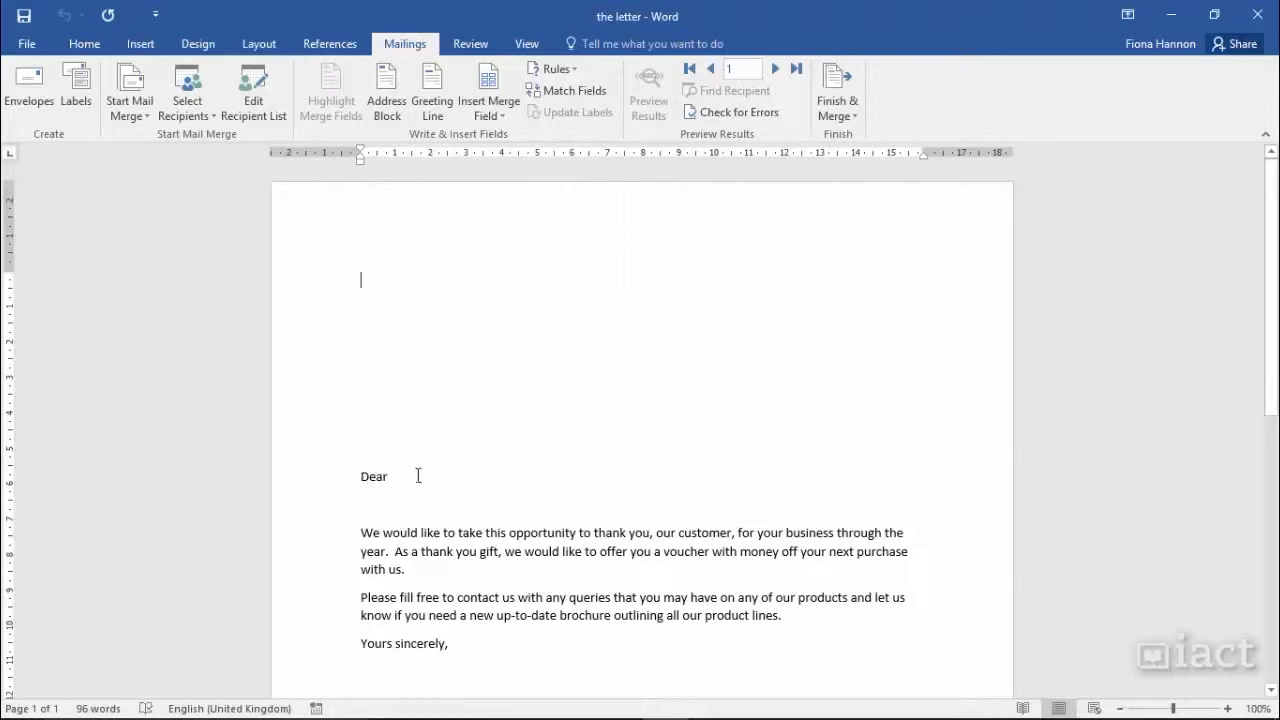
{"action": "scroll", "coordinate": [418, 478], "scroll_direction": "down", "scroll_amount": 7}
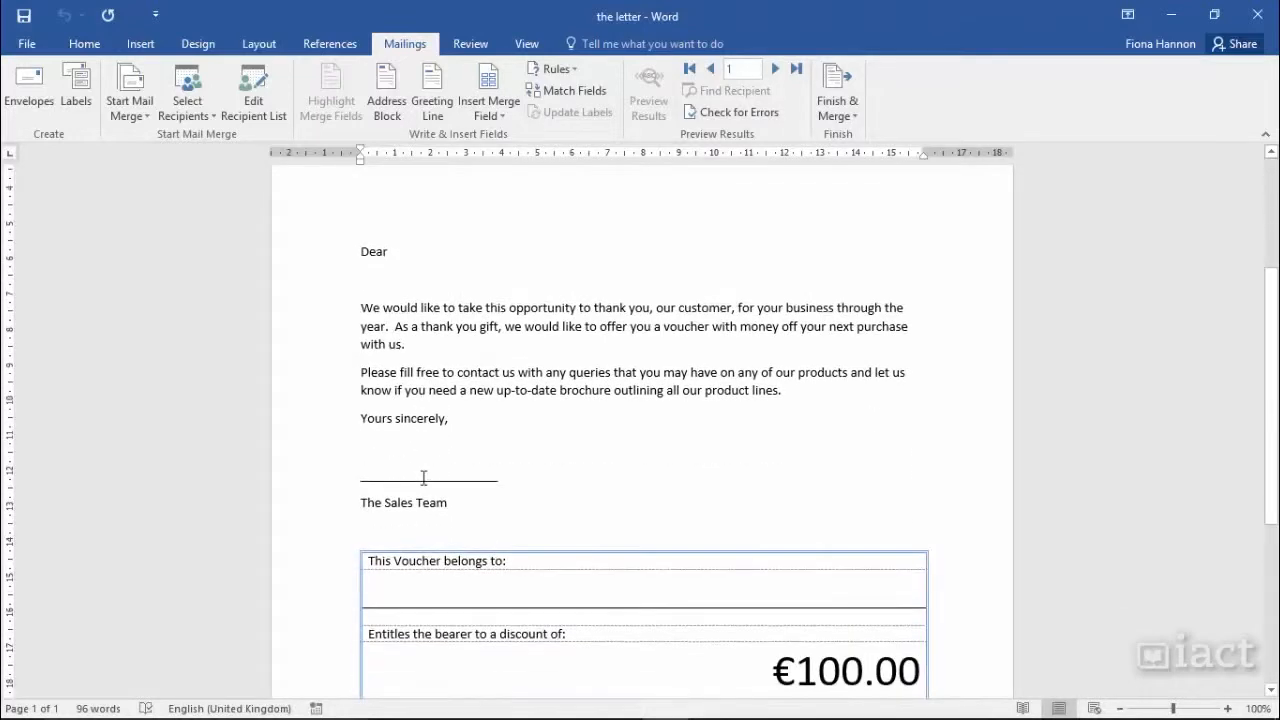
{"action": "left_click", "coordinate": [452, 460]}
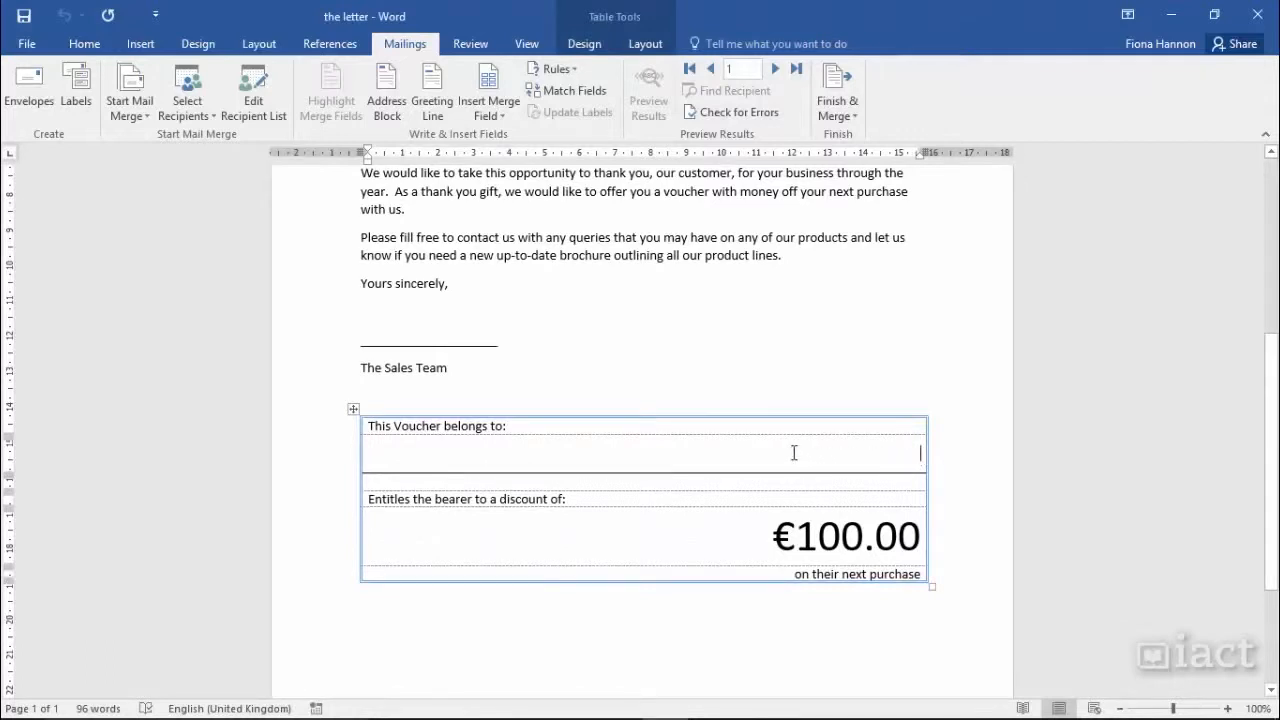
{"action": "scroll", "coordinate": [484, 370], "scroll_direction": "up", "scroll_amount": 7}
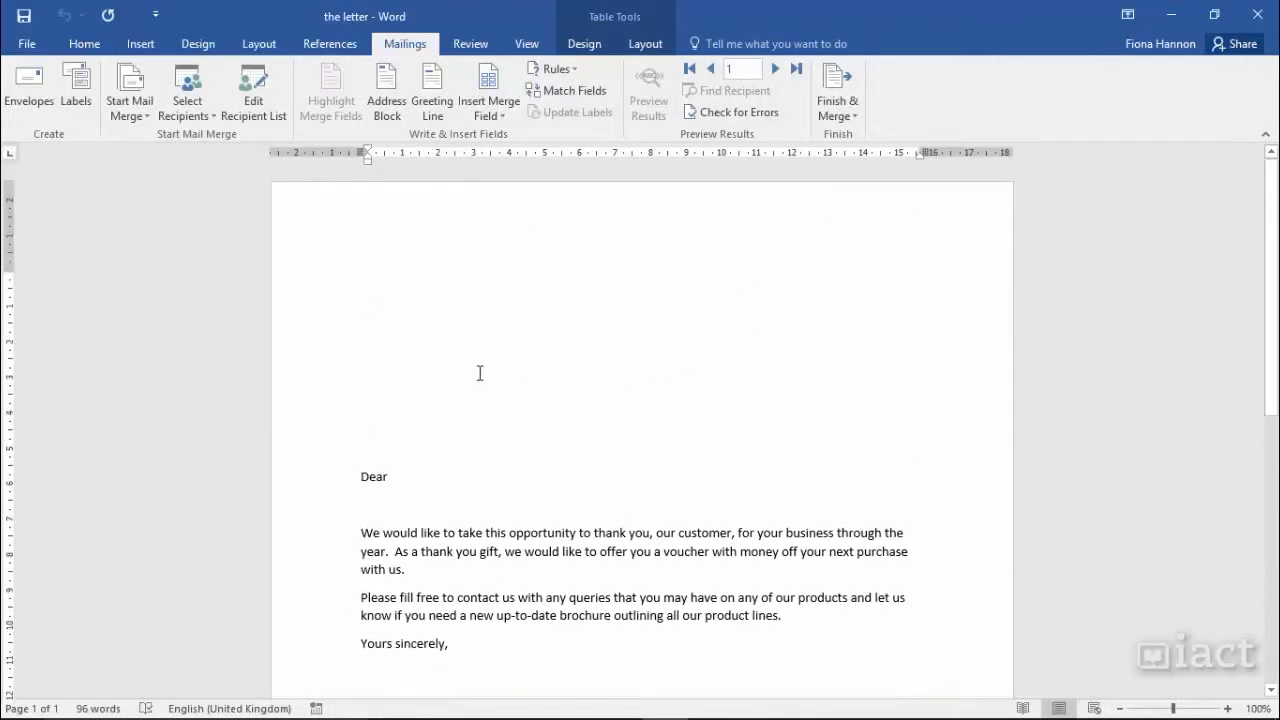
Step: Insert the TITLE, FIRST and LAST merge fields on the letter's first line, separated by spaces
{"action": "left_click", "coordinate": [380, 264]}
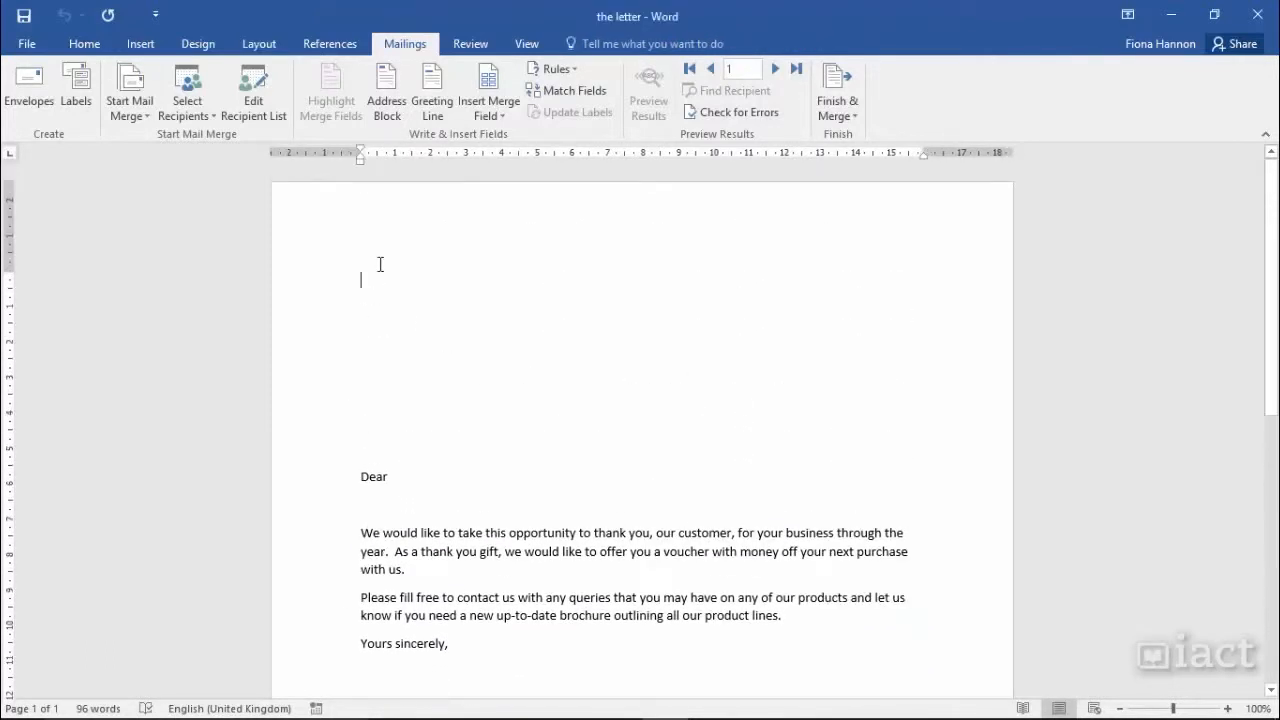
{"action": "left_click", "coordinate": [490, 116]}
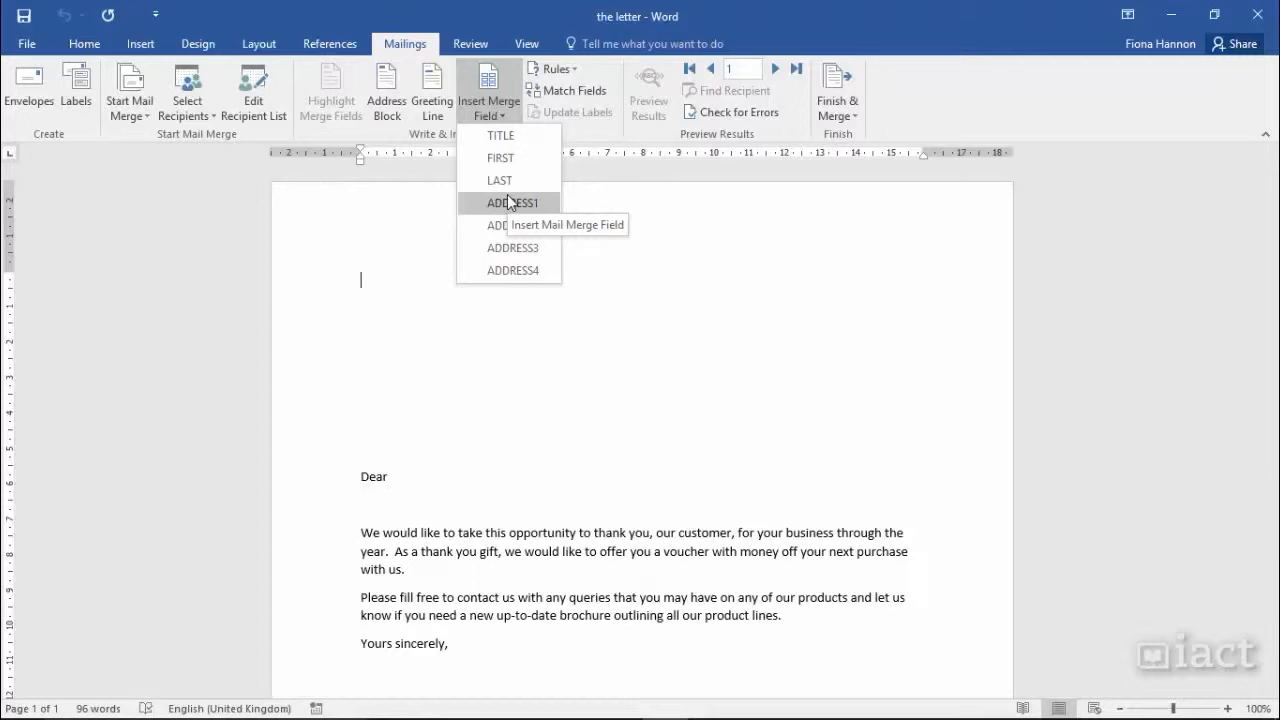
{"action": "left_click", "coordinate": [494, 140]}
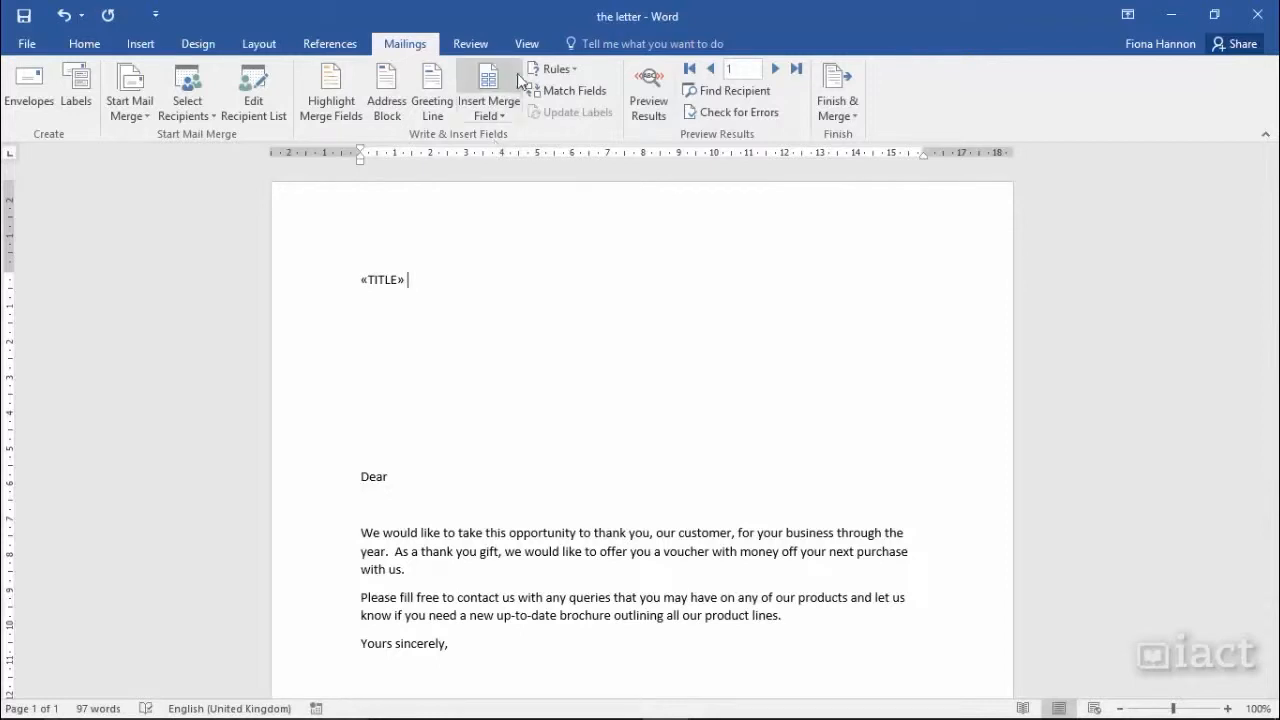
{"action": "left_click", "coordinate": [489, 108]}
{"action": "left_click", "coordinate": [504, 158]}
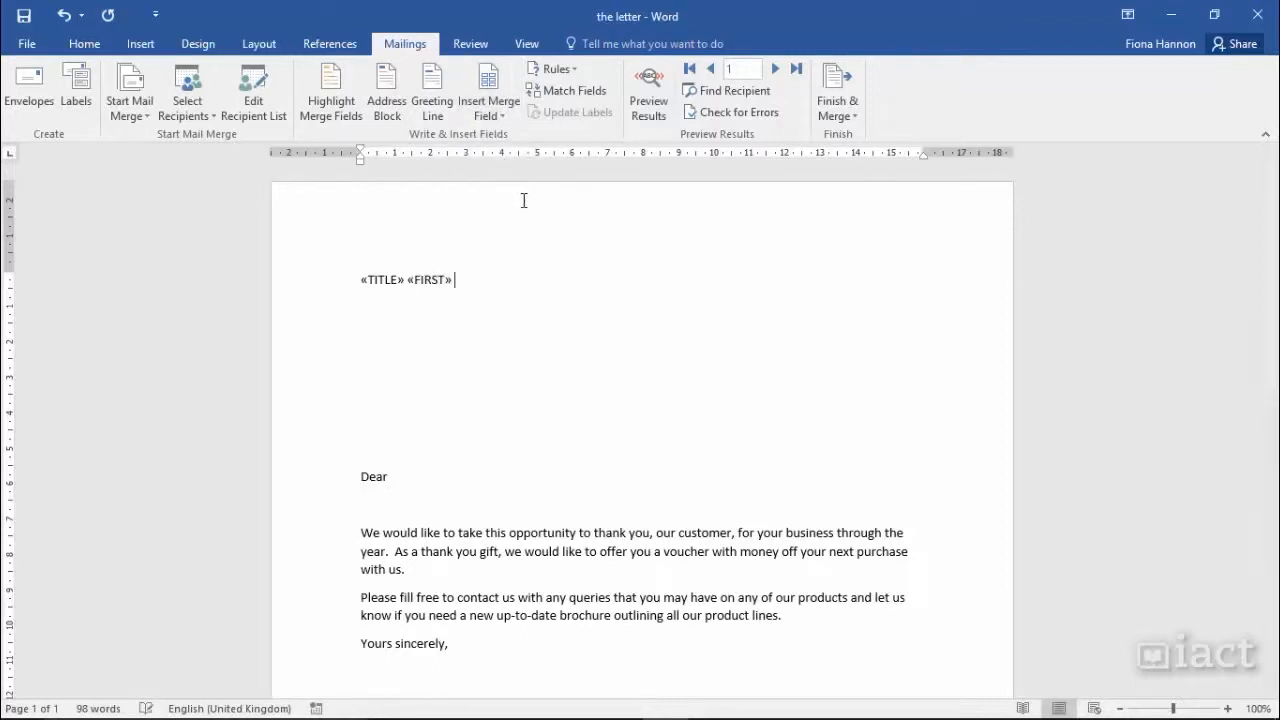
{"action": "left_click", "coordinate": [496, 115]}
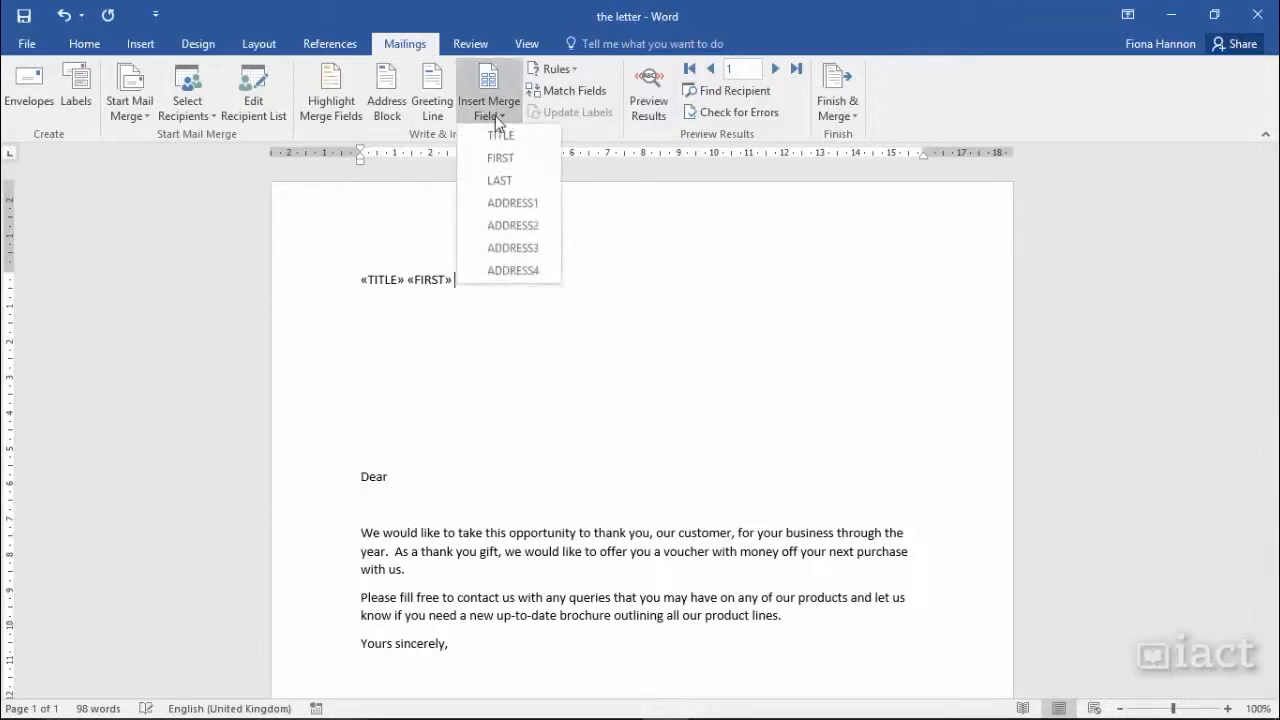
{"action": "left_click", "coordinate": [500, 177]}
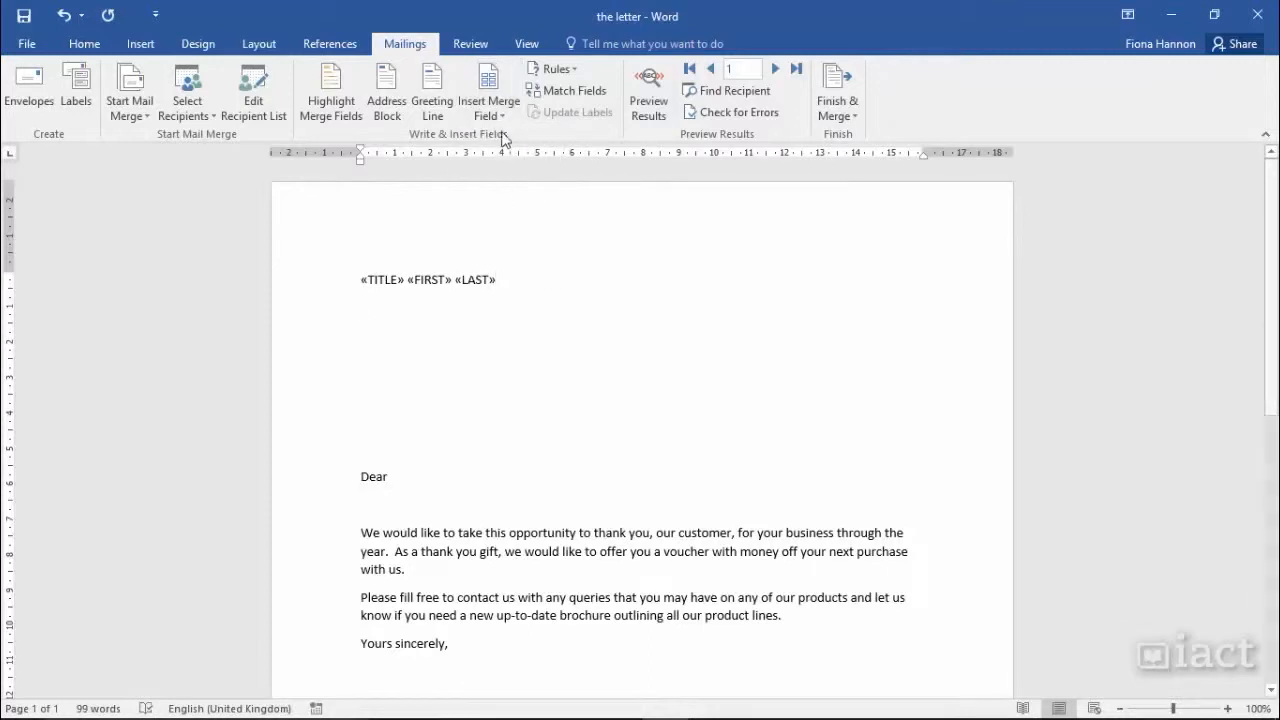
Step: Insert the ADDRESS1, ADDRESS2, ADDRESS3 and ADDRESS4 merge fields below the name, each on its own line
{"action": "left_click", "coordinate": [496, 115]}
{"action": "left_click", "coordinate": [505, 207]}
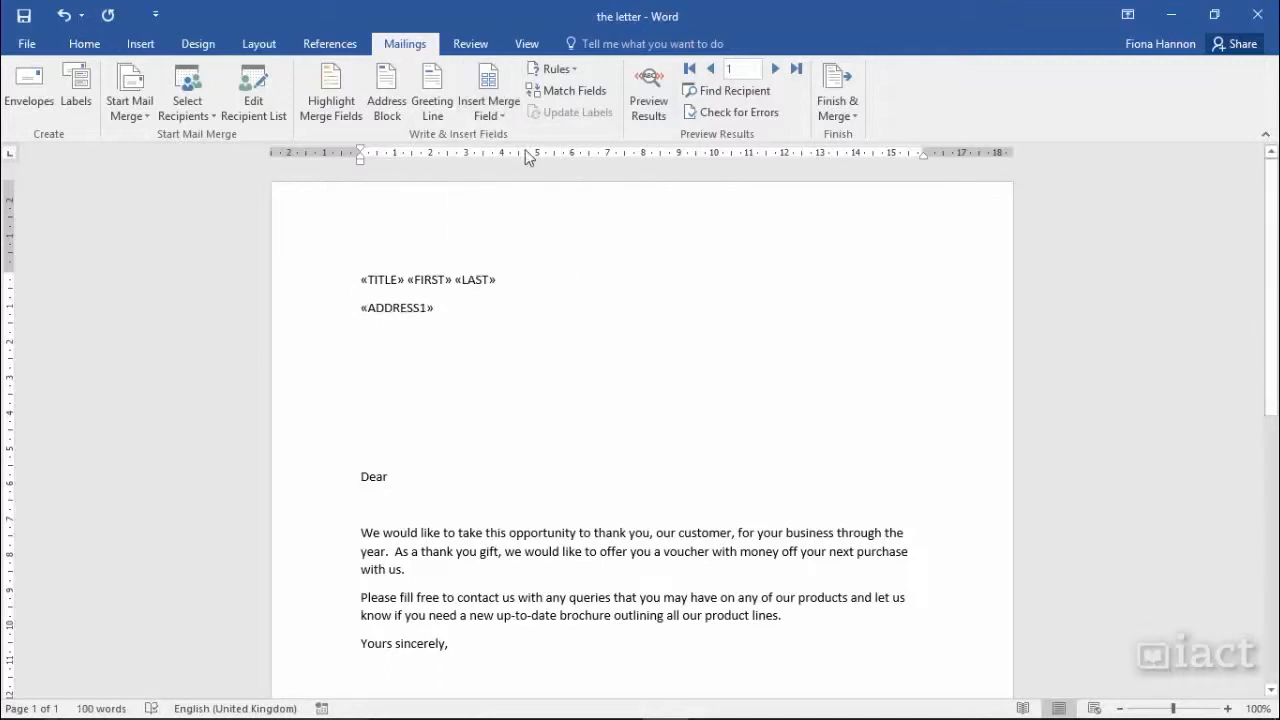
{"action": "left_click", "coordinate": [496, 112]}
{"action": "left_click", "coordinate": [510, 240]}
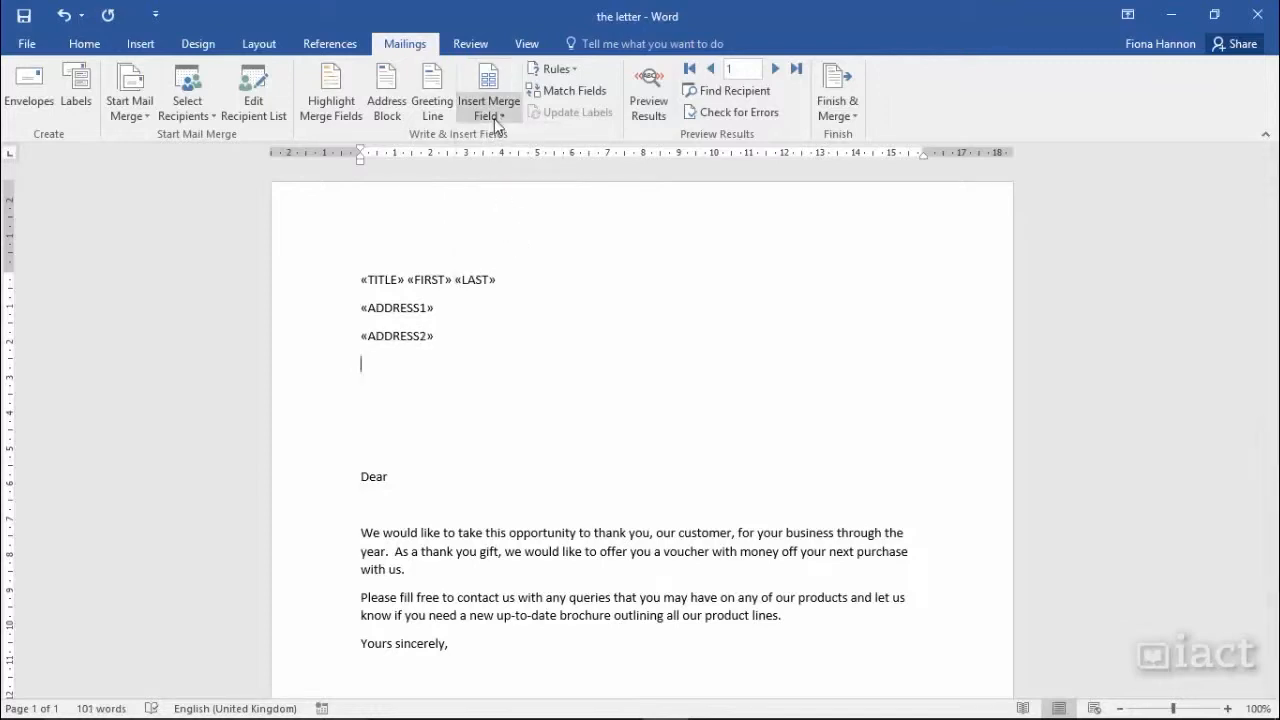
{"action": "left_click", "coordinate": [494, 112]}
{"action": "left_click", "coordinate": [500, 250]}
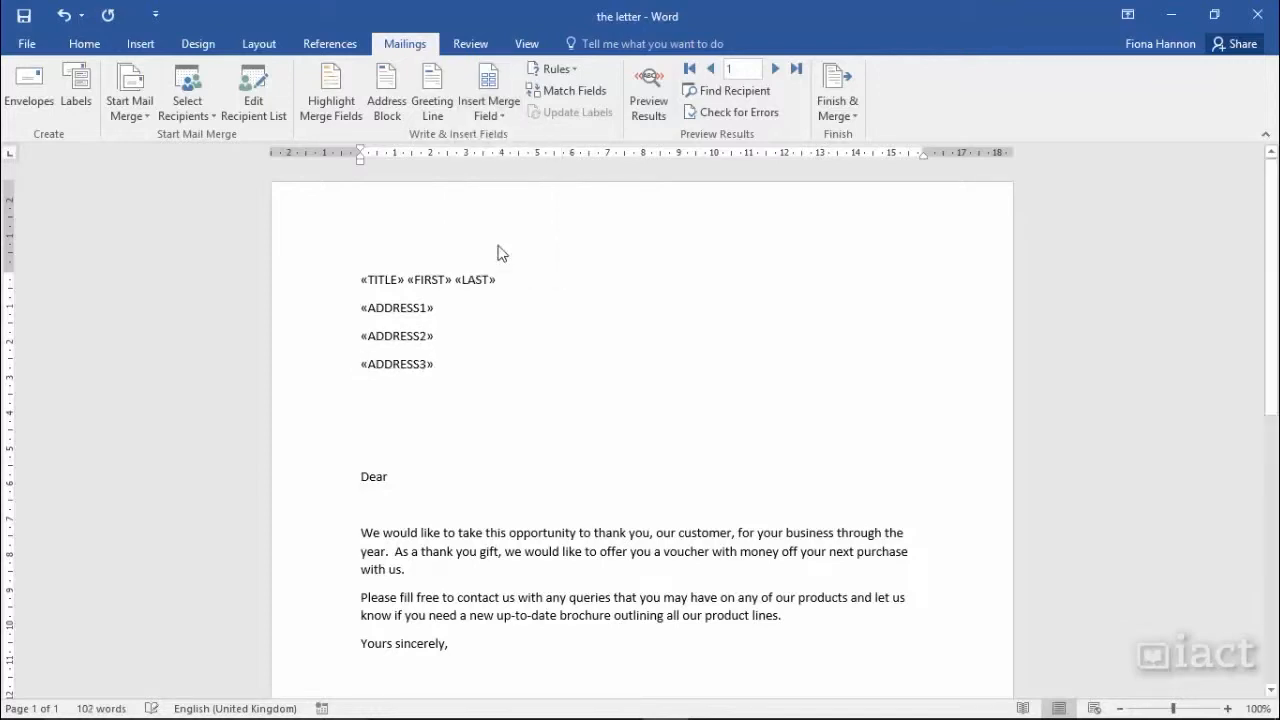
{"action": "left_click", "coordinate": [490, 112]}
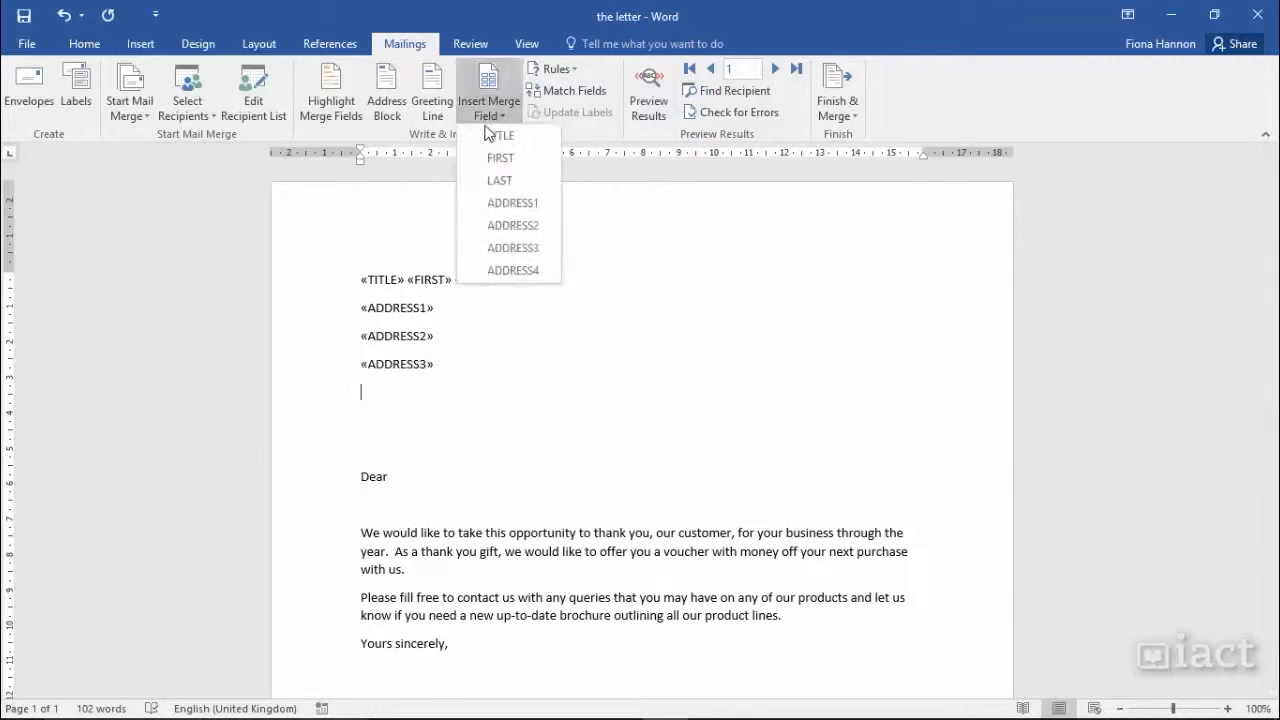
{"action": "left_click", "coordinate": [496, 271]}
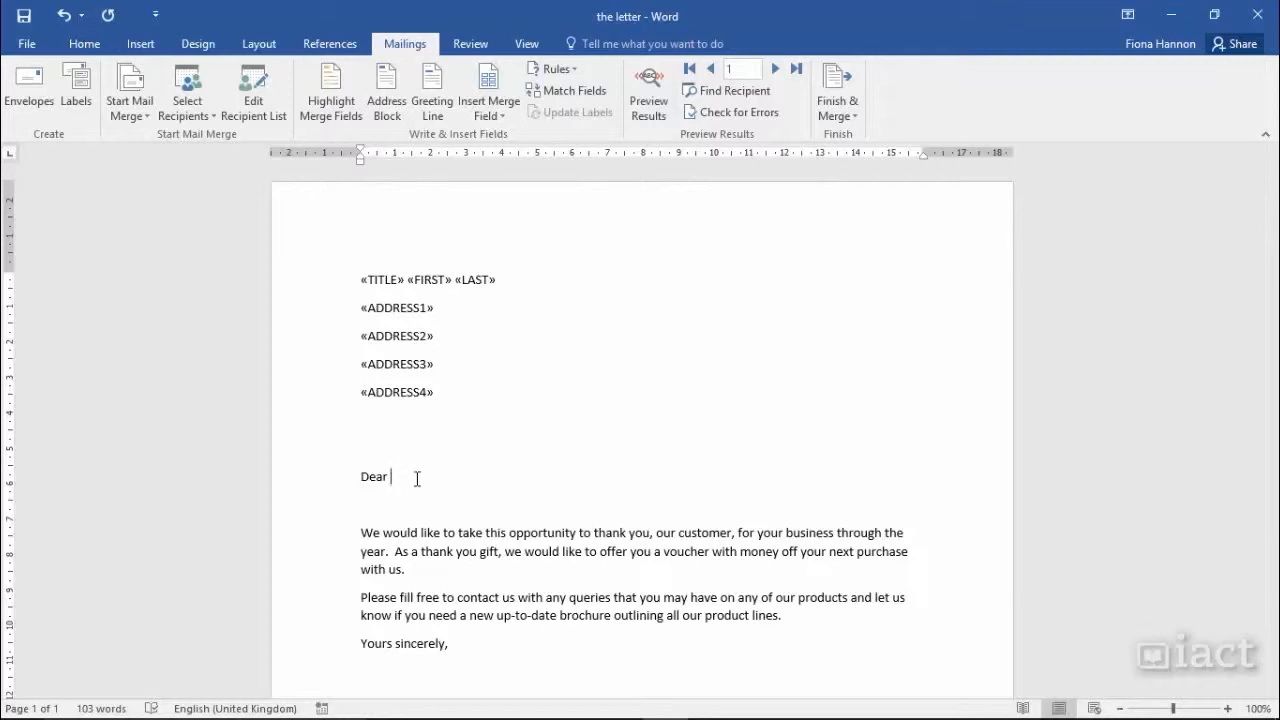
Step: Insert the FIRST merge field after "Dear" in the greeting and follow it with a comma
{"action": "left_click", "coordinate": [487, 112]}
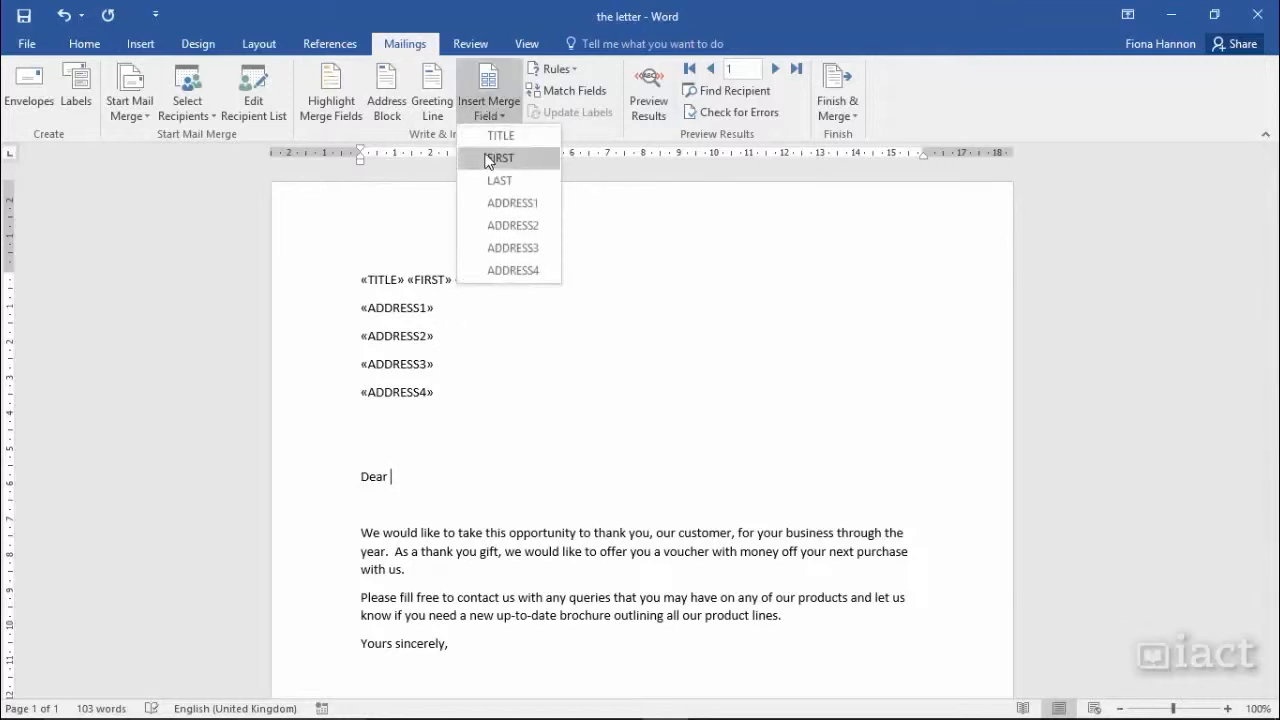
{"action": "left_click", "coordinate": [497, 158]}
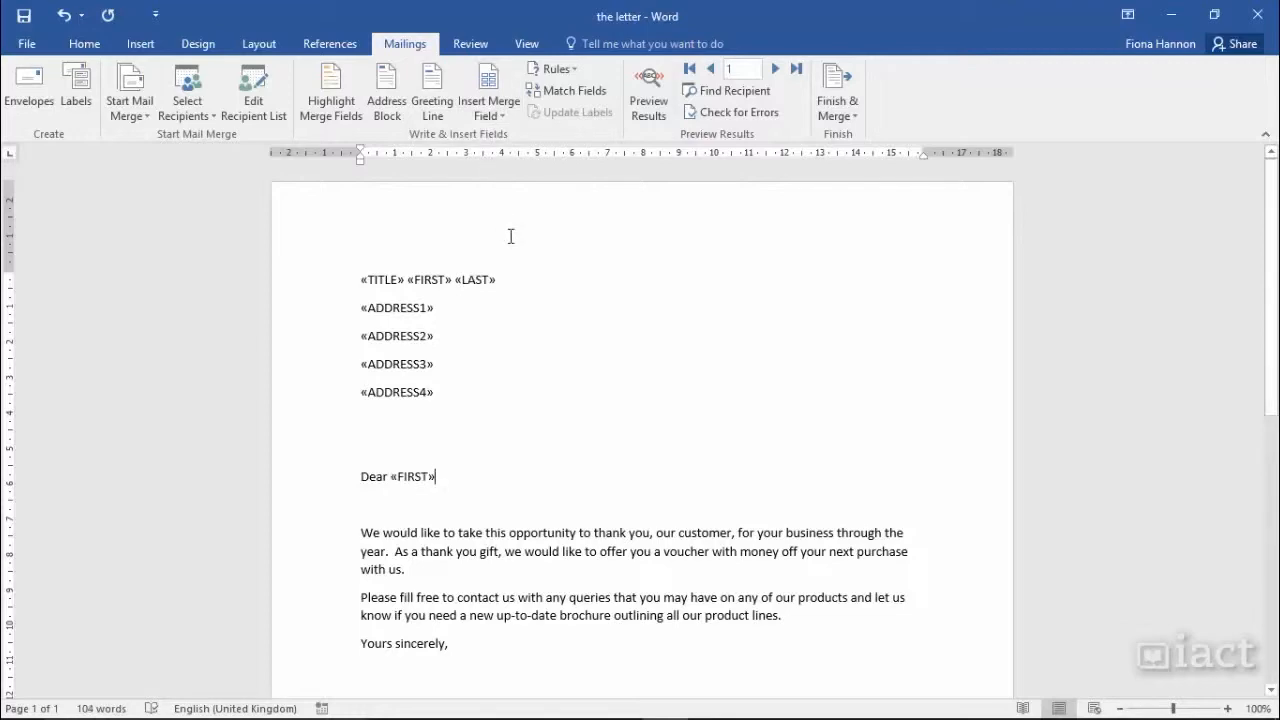
{"action": "type", "text": ","}
Step: Insert the TITLE, FIRST and LAST merge fields, separated by spaces, in the voucher's blank row below "This Voucher belongs to:"
{"action": "scroll", "coordinate": [473, 479], "scroll_direction": "down", "scroll_amount": 1}
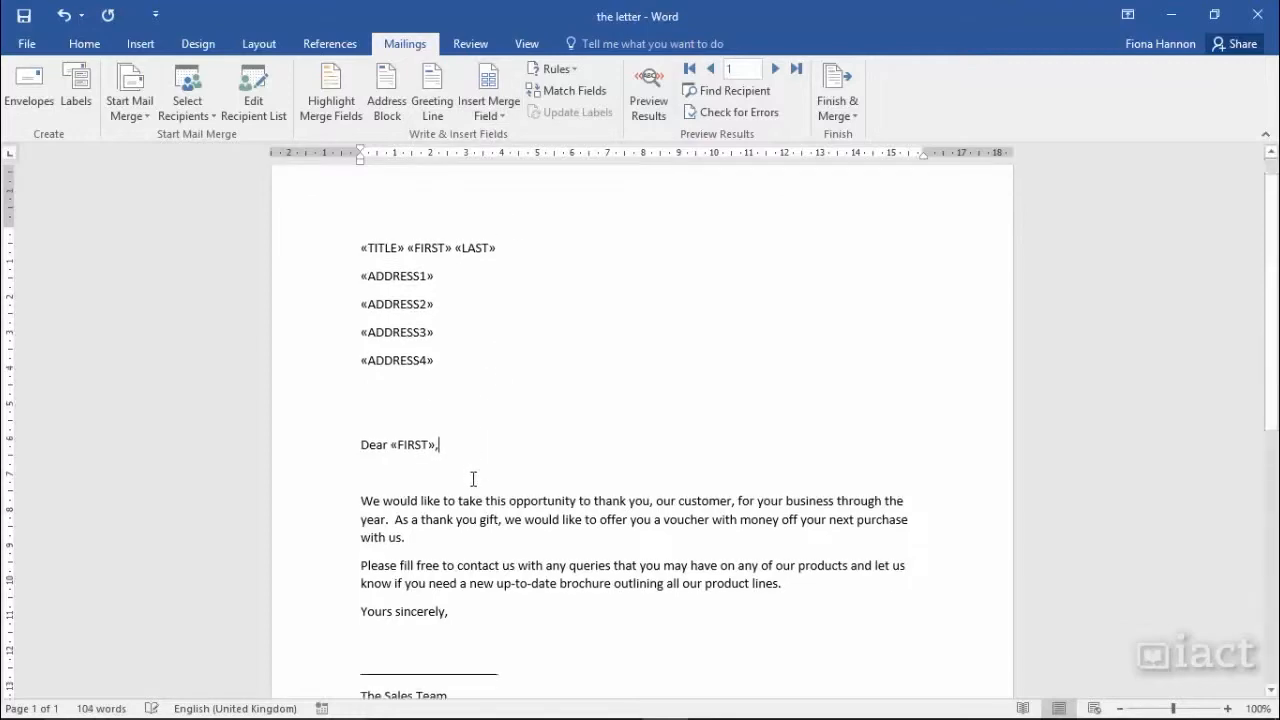
{"action": "scroll", "coordinate": [473, 479], "scroll_direction": "down", "scroll_amount": 5}
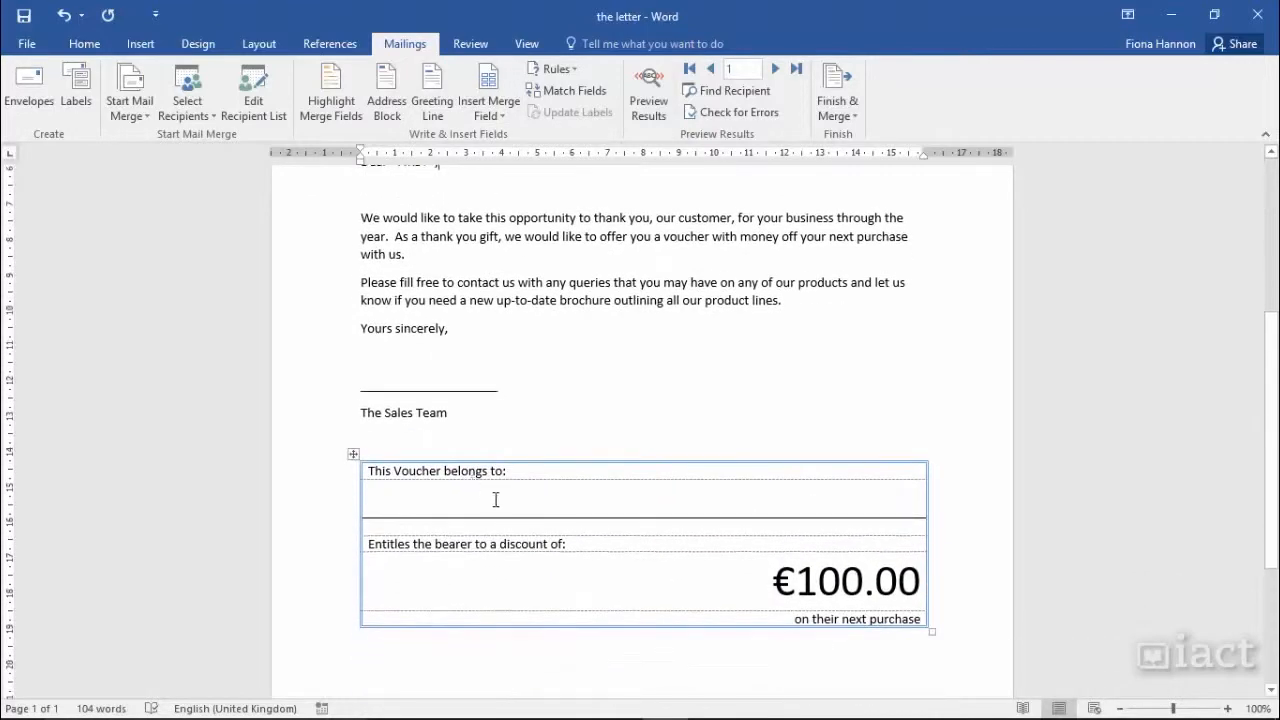
{"action": "left_click", "coordinate": [838, 503]}
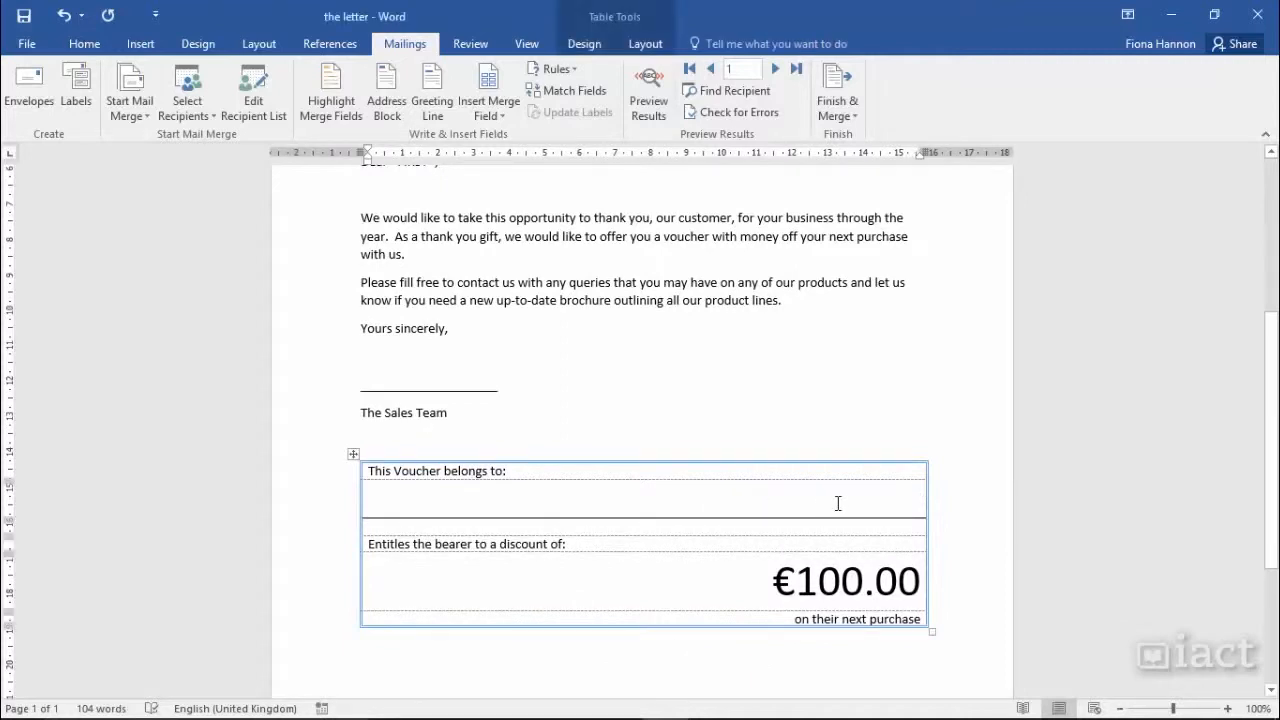
{"action": "left_click", "coordinate": [490, 115]}
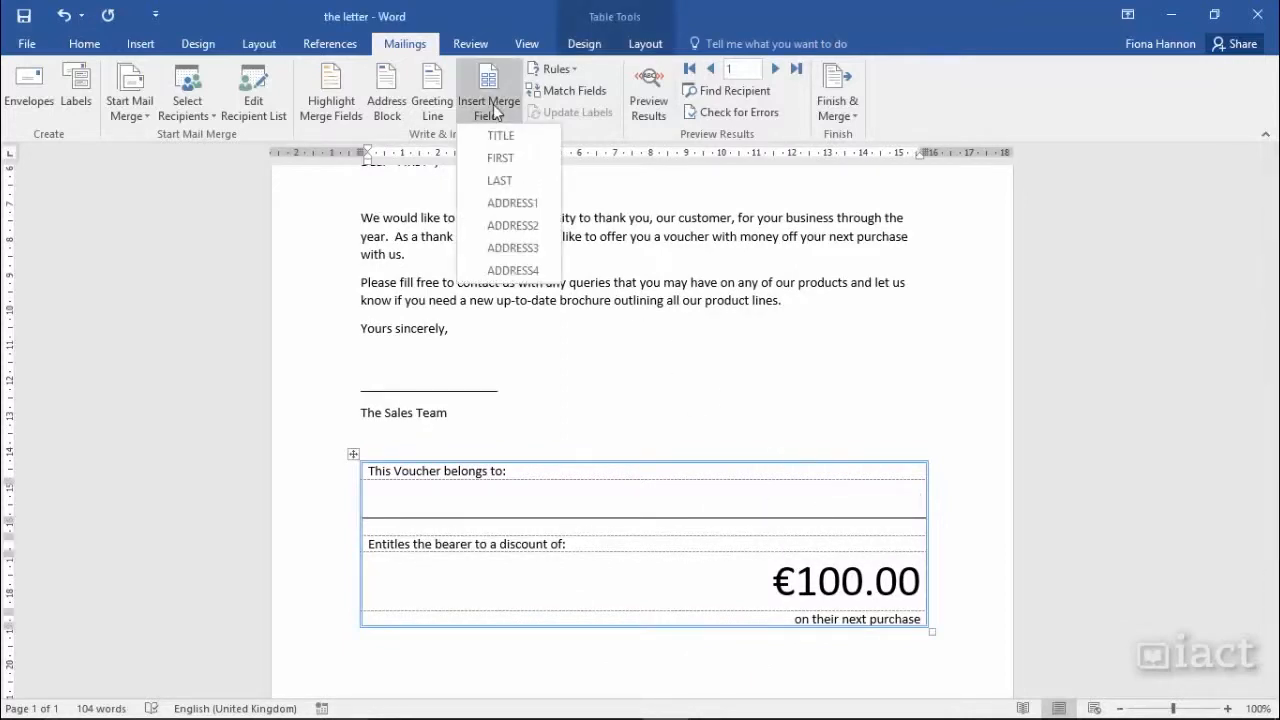
{"action": "left_click", "coordinate": [500, 137]}
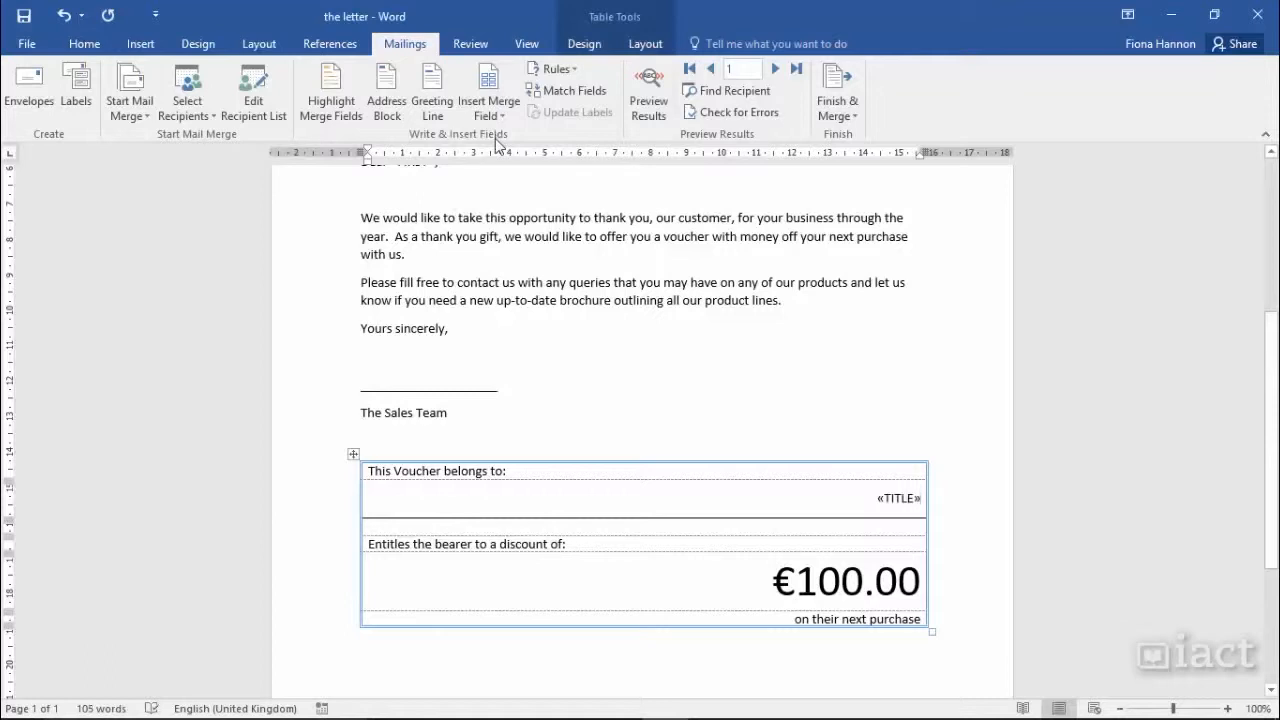
{"action": "left_click", "coordinate": [505, 118]}
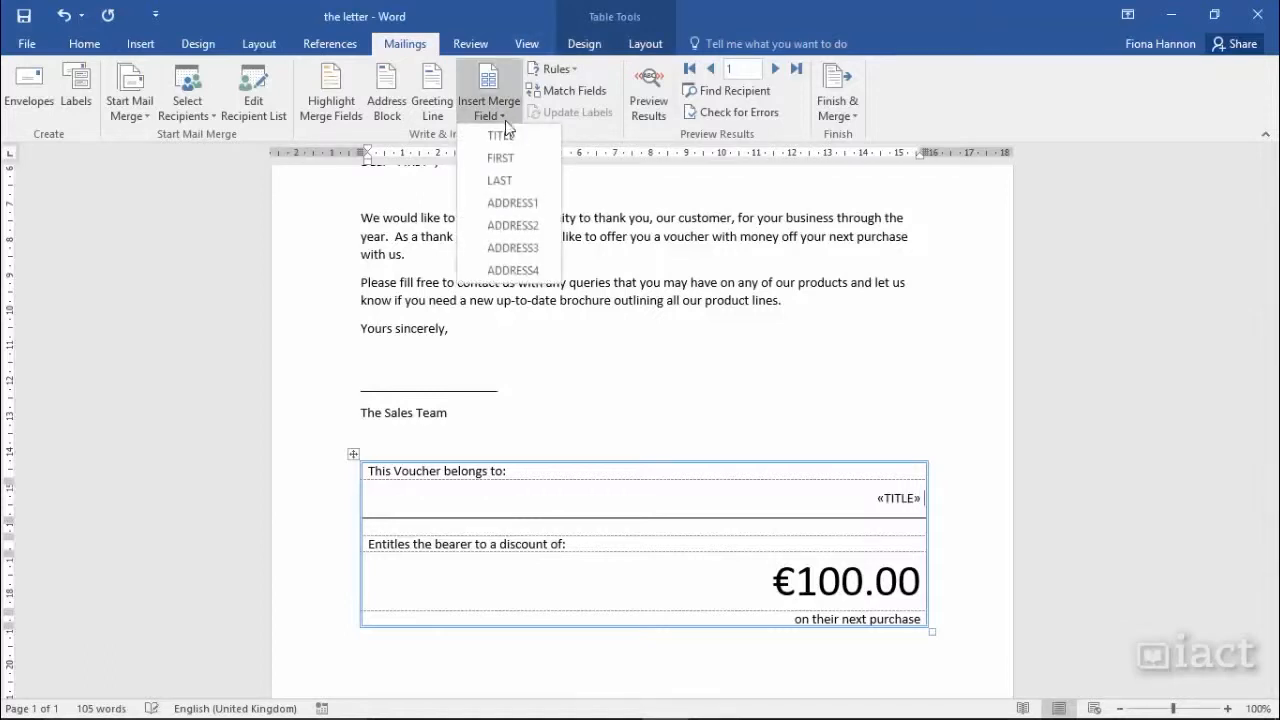
{"action": "left_click", "coordinate": [503, 159]}
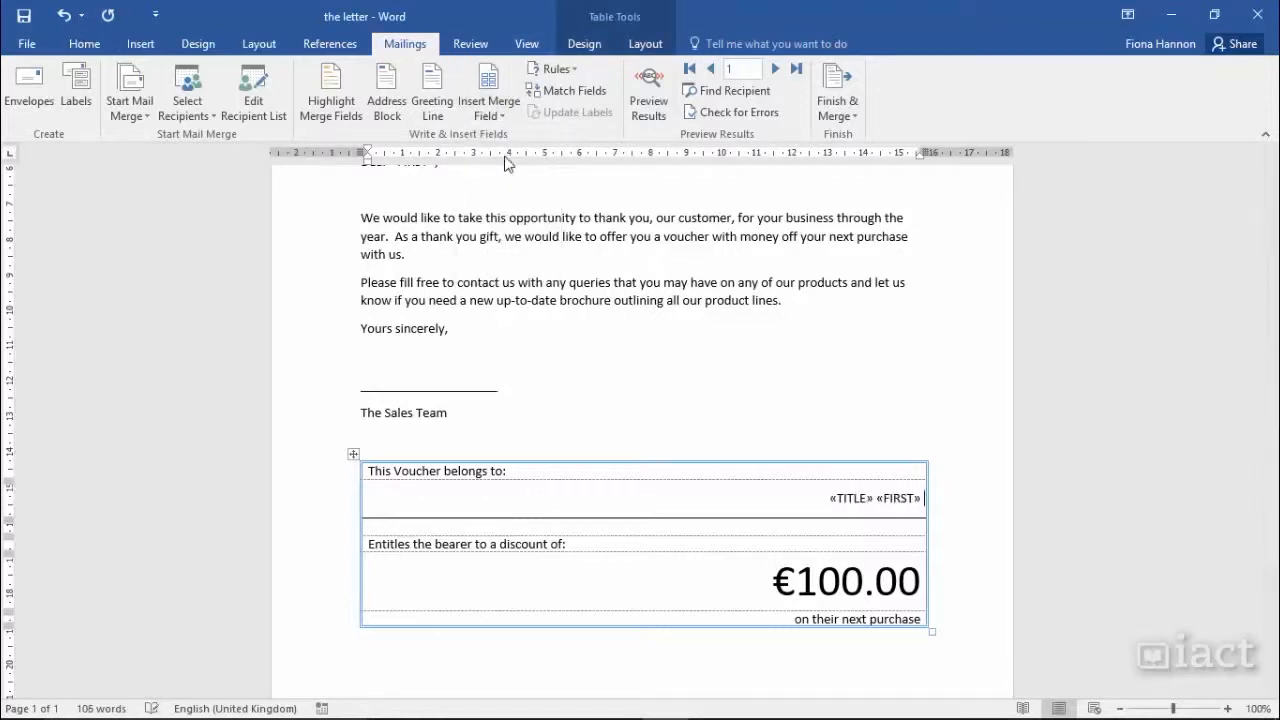
{"action": "left_click", "coordinate": [499, 112]}
{"action": "left_click", "coordinate": [499, 183]}
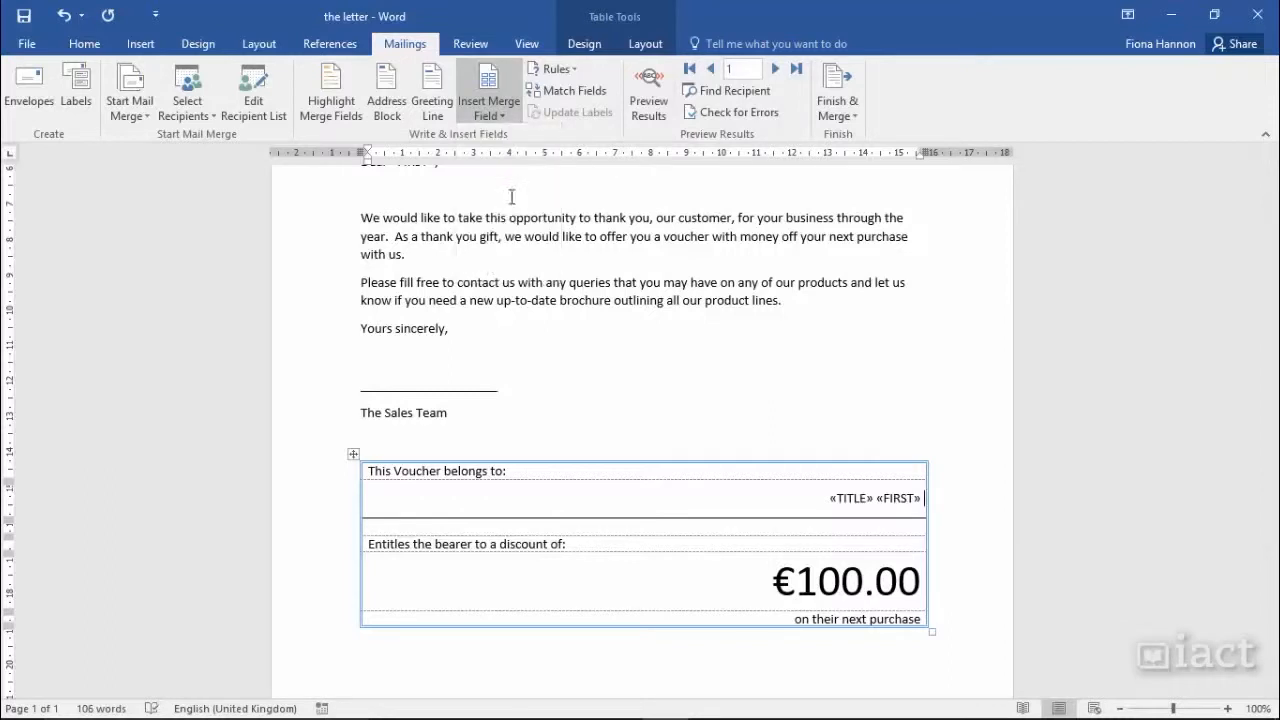
Step: Preview the merge results for the first record and check the letter from the address lines down to the voucher
{"action": "scroll", "coordinate": [700, 366], "scroll_direction": "up", "scroll_amount": 2}
{"action": "scroll", "coordinate": [699, 360], "scroll_direction": "up", "scroll_amount": 4}
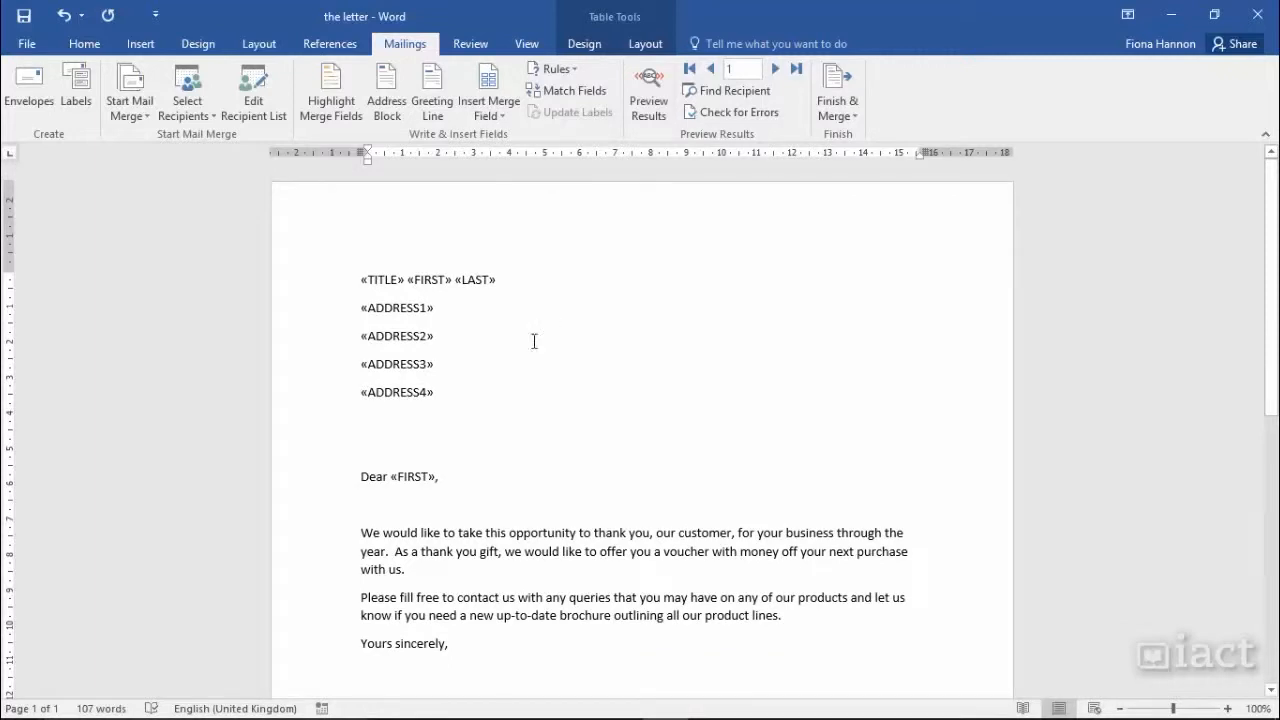
{"action": "scroll", "coordinate": [513, 484], "scroll_direction": "down", "scroll_amount": 3}
{"action": "scroll", "coordinate": [513, 484], "scroll_direction": "down", "scroll_amount": 5}
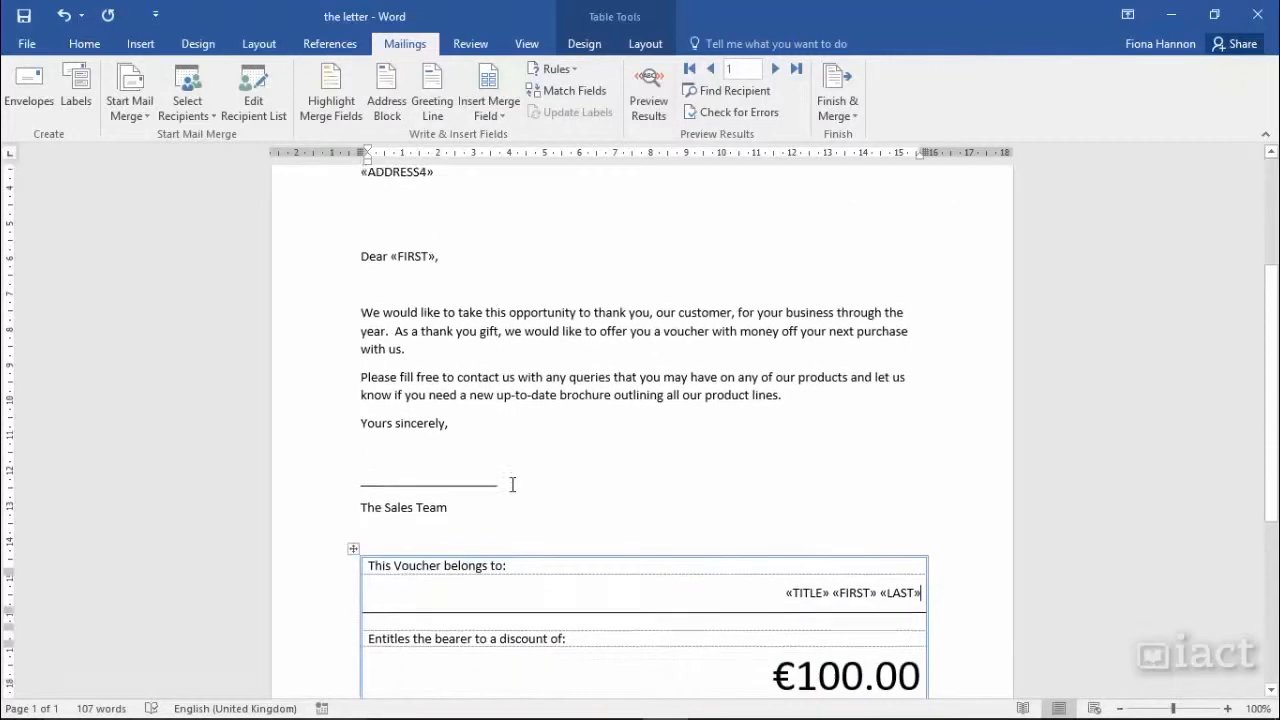
{"action": "scroll", "coordinate": [520, 469], "scroll_direction": "up", "scroll_amount": 7}
{"action": "scroll", "coordinate": [513, 431], "scroll_direction": "up", "scroll_amount": 1}
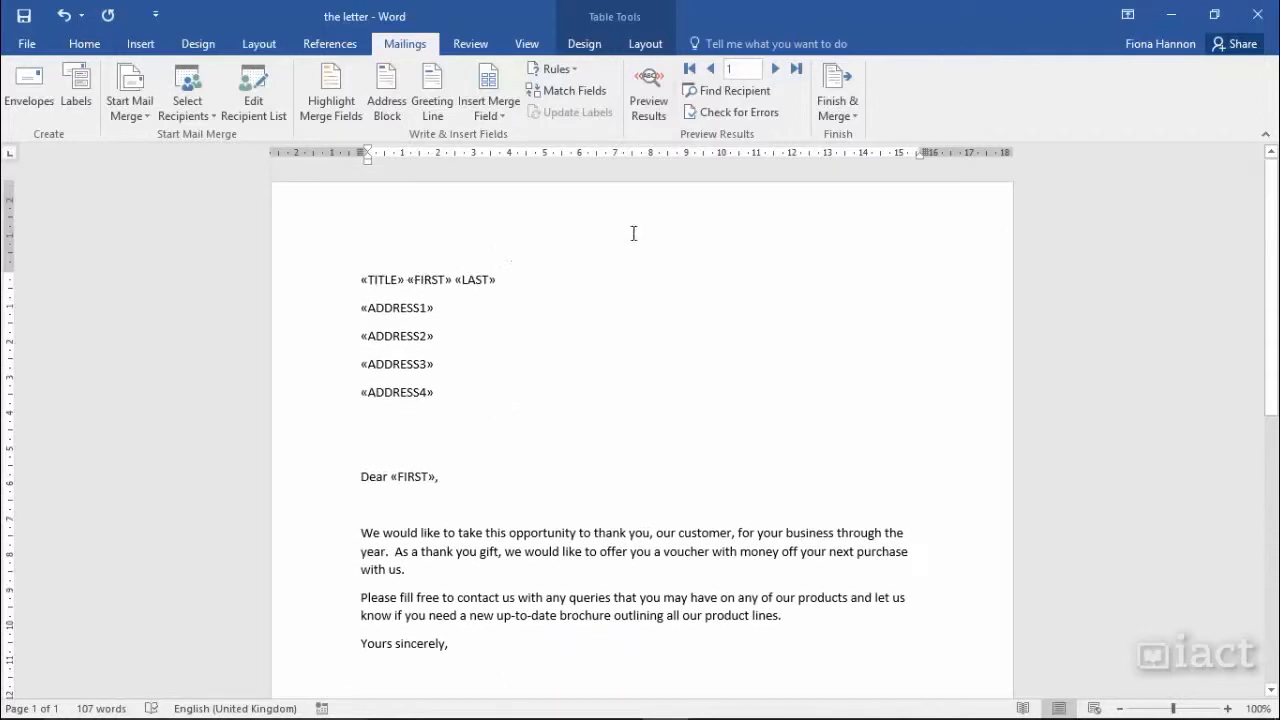
{"action": "left_click", "coordinate": [645, 110]}
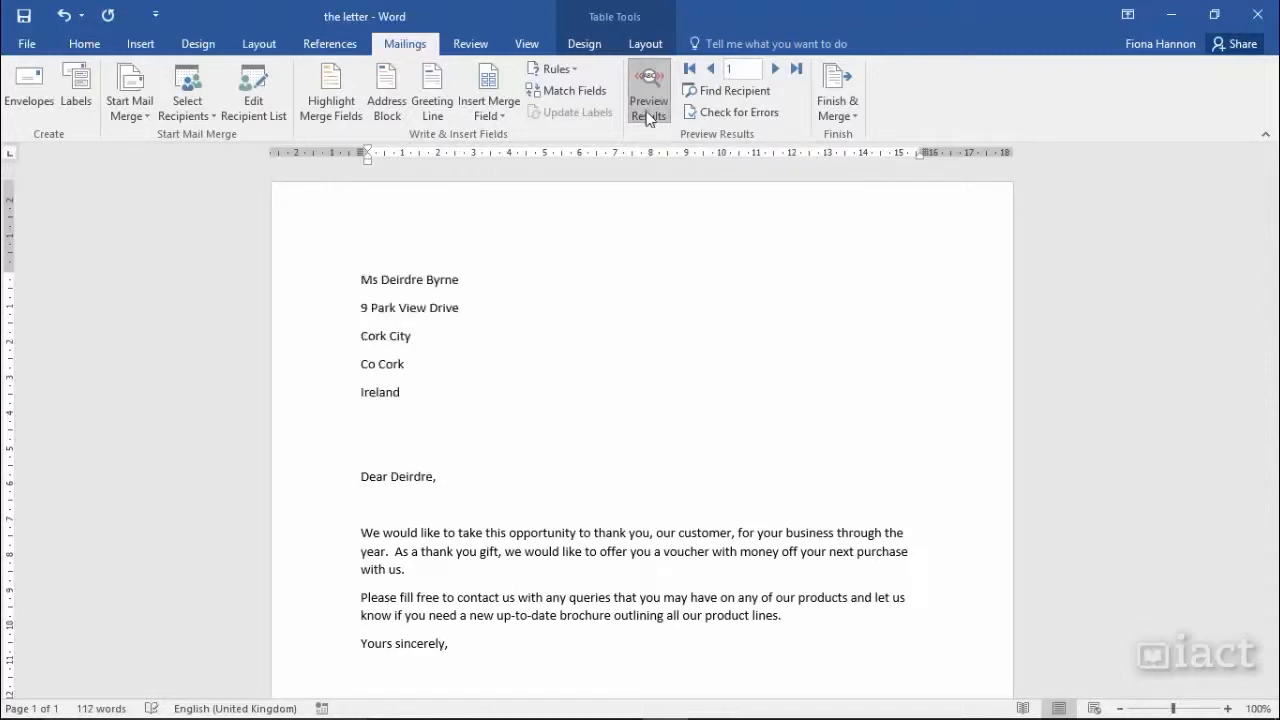
{"action": "scroll", "coordinate": [432, 522], "scroll_direction": "down", "scroll_amount": 3}
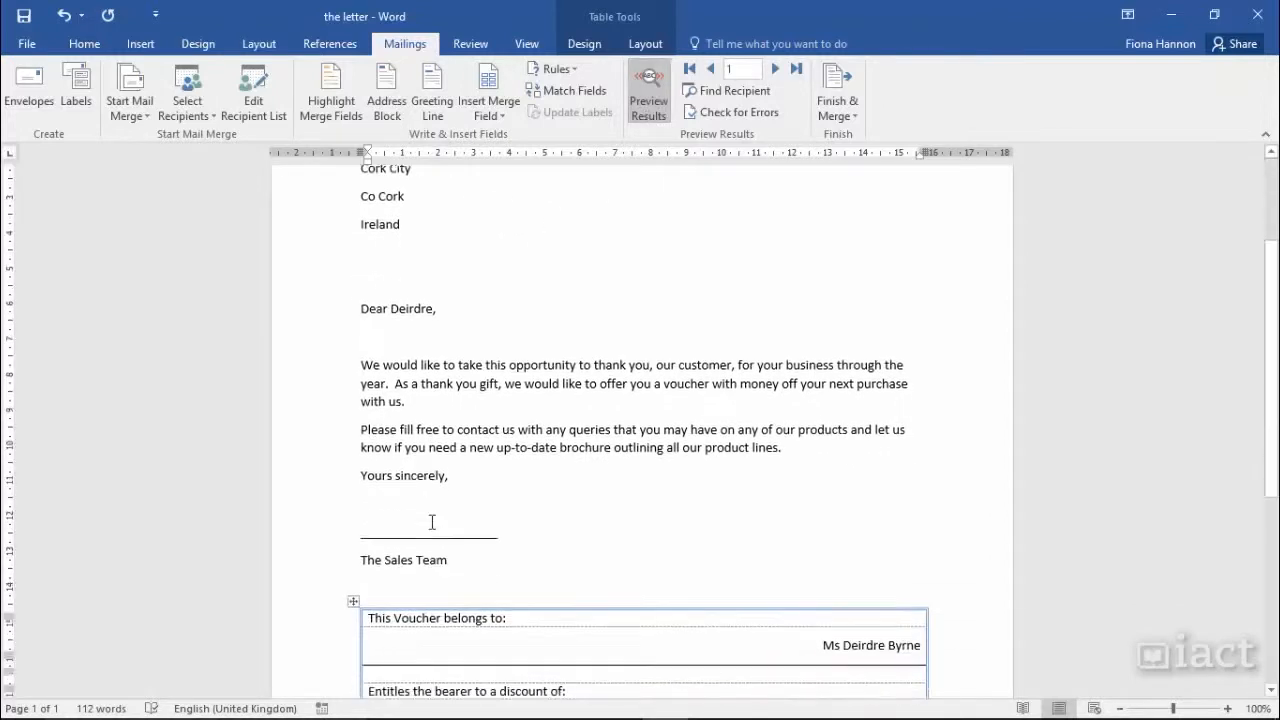
{"action": "scroll", "coordinate": [432, 522], "scroll_direction": "down", "scroll_amount": 3}
{"action": "scroll", "coordinate": [432, 522], "scroll_direction": "up", "scroll_amount": 4}
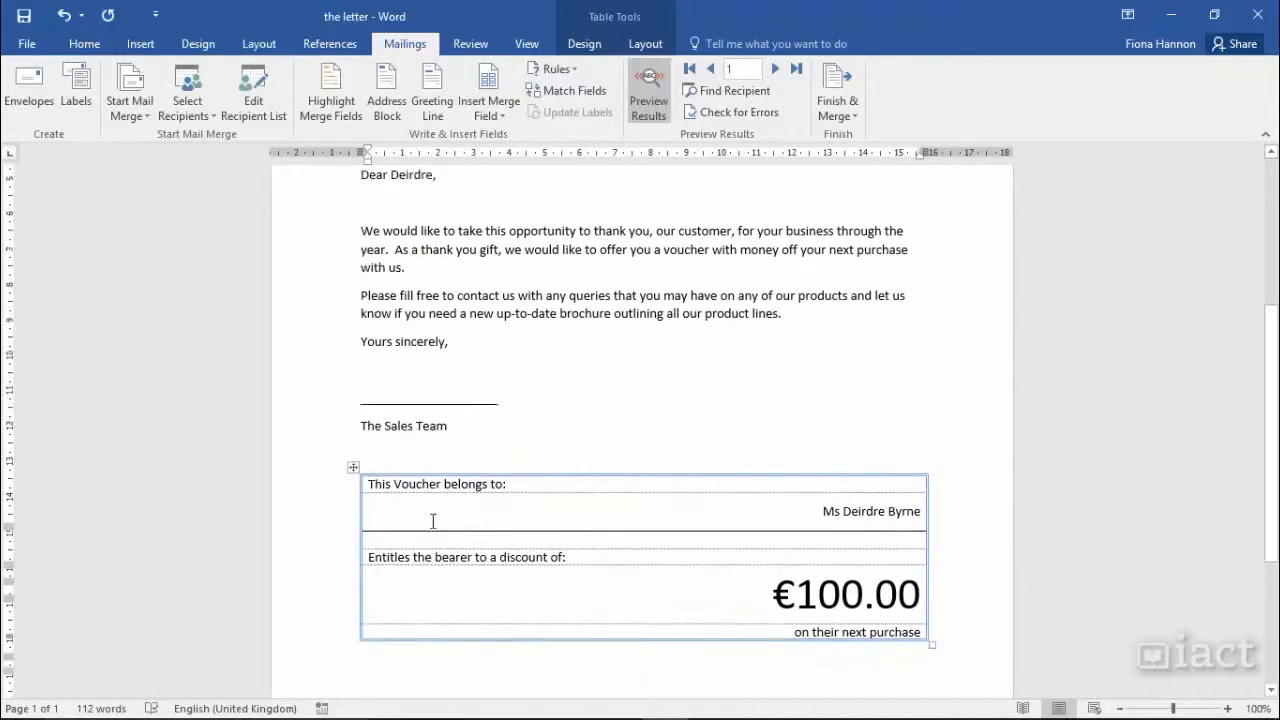
{"action": "scroll", "coordinate": [432, 522], "scroll_direction": "down", "scroll_amount": 6}
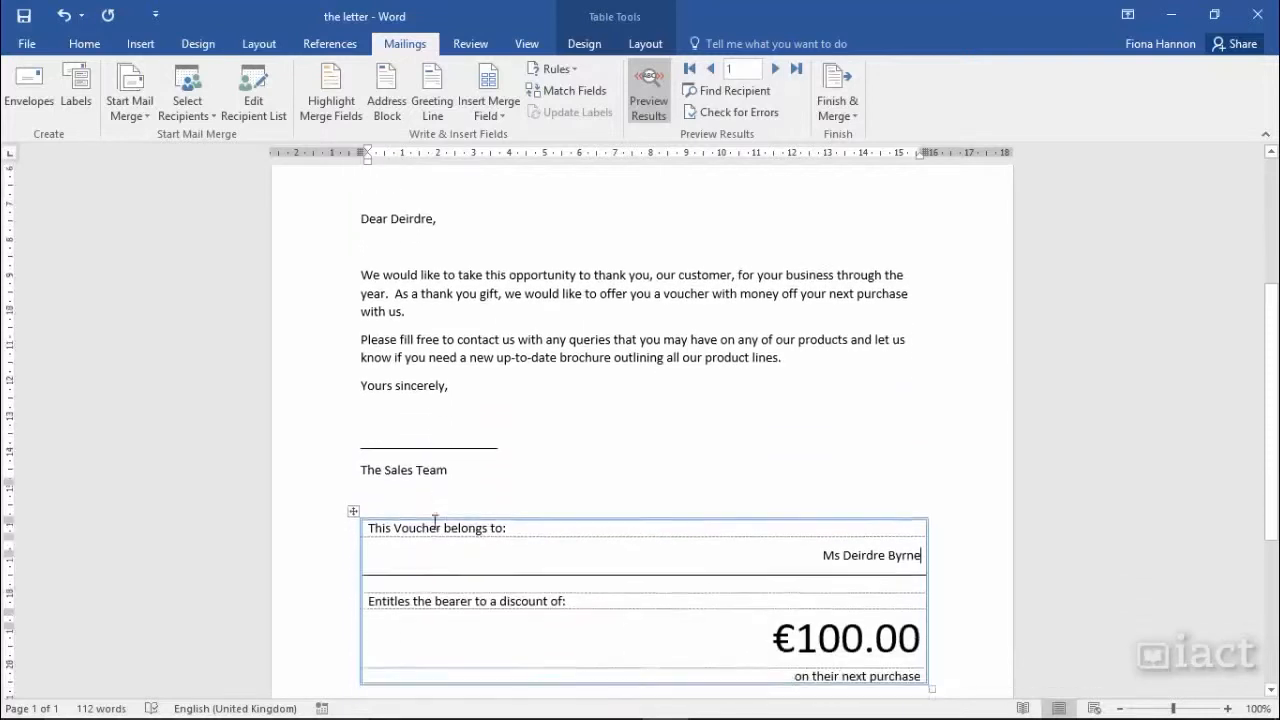
{"action": "scroll", "coordinate": [434, 522], "scroll_direction": "up", "scroll_amount": 6}
{"action": "scroll", "coordinate": [437, 520], "scroll_direction": "up", "scroll_amount": 3}
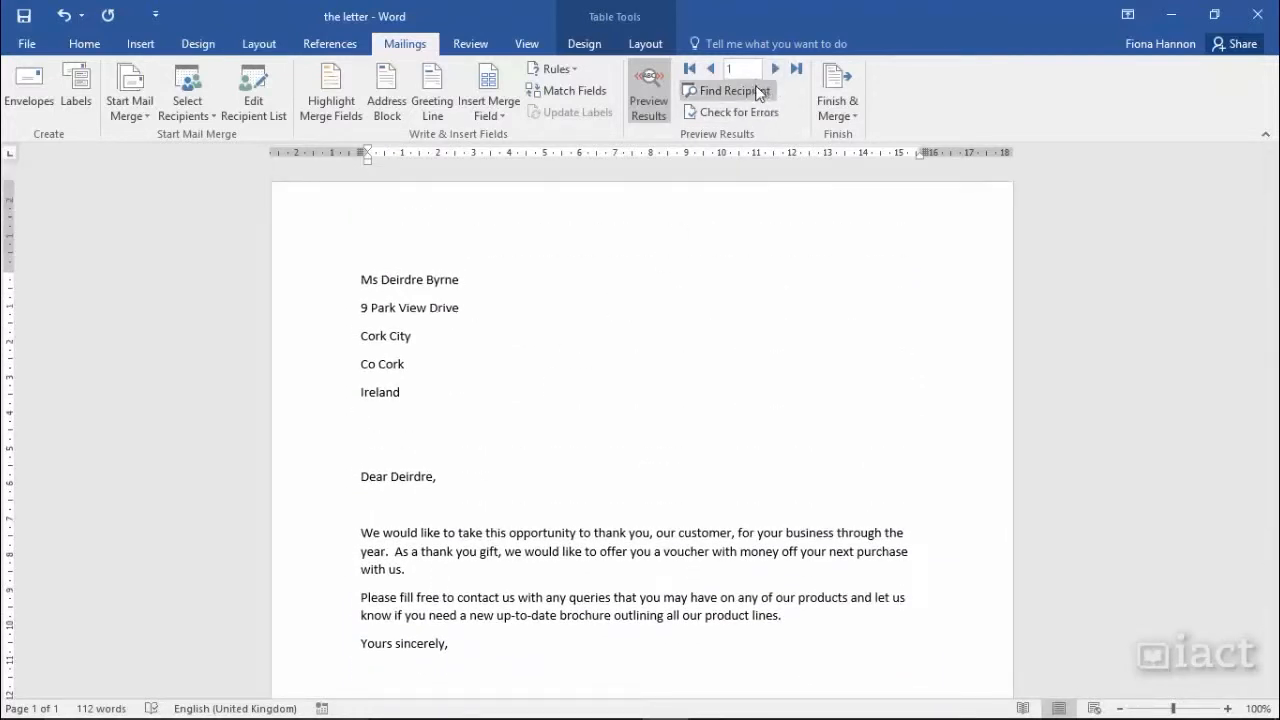
Step: Step forward through several recipients' previewed letters, go back to record 5 and turn off the results preview
{"action": "left_click", "coordinate": [774, 69]}
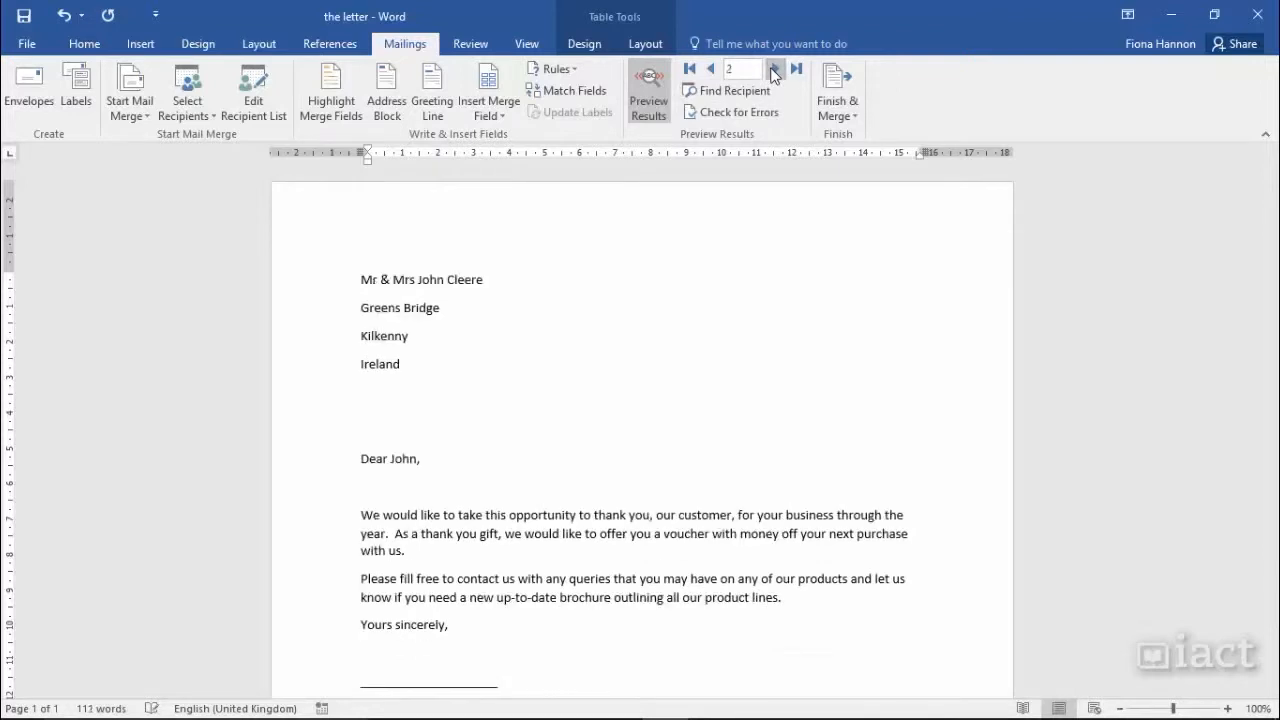
{"action": "left_click", "coordinate": [774, 69]}
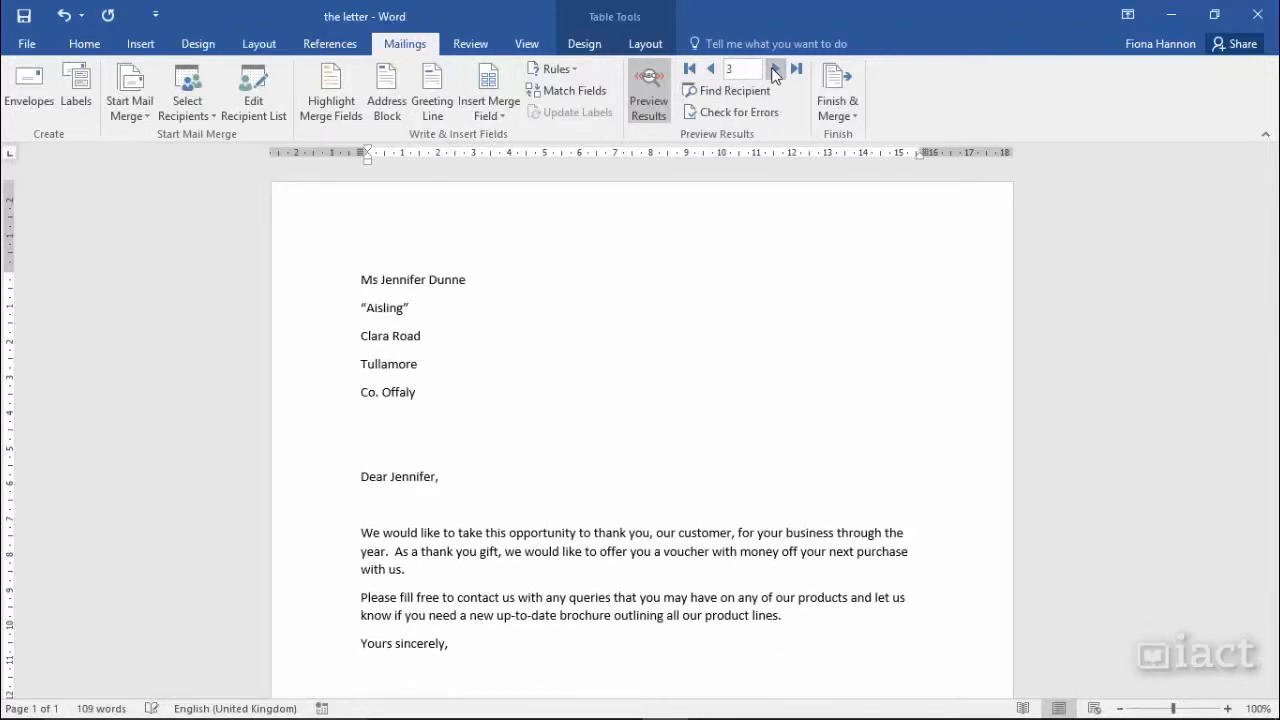
{"action": "left_click", "coordinate": [774, 69]}
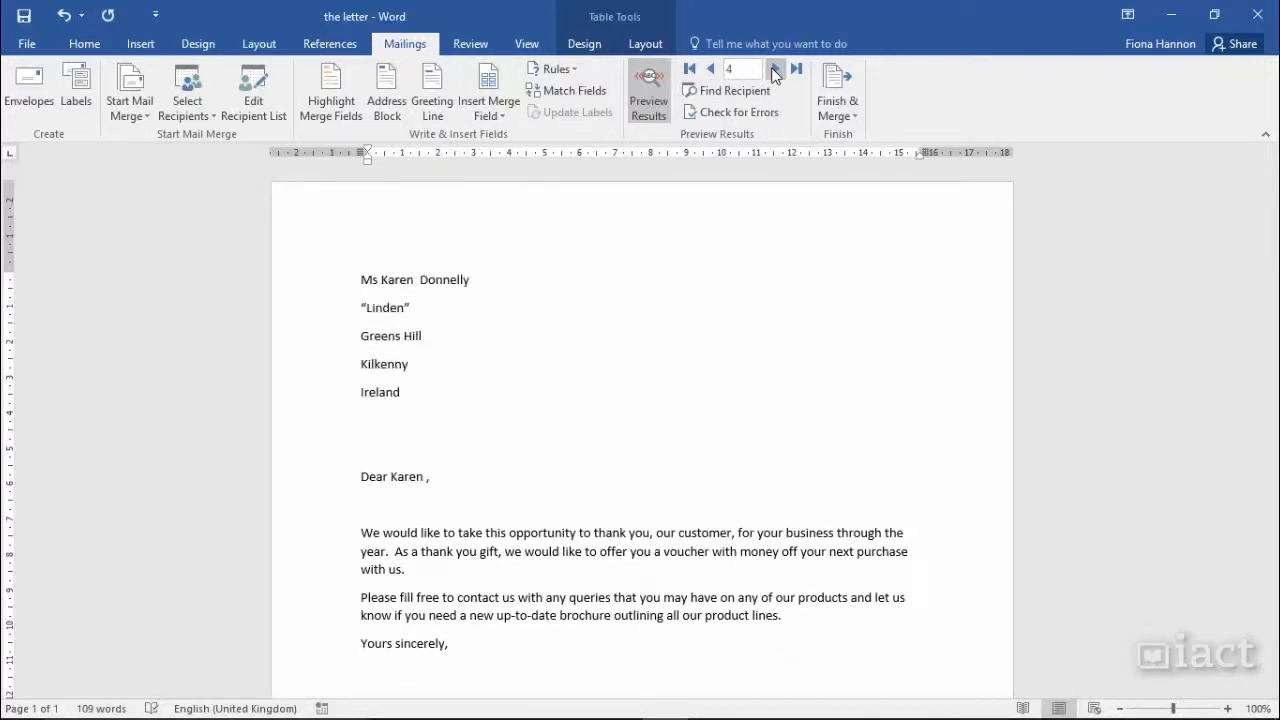
{"action": "left_click", "coordinate": [774, 69]}
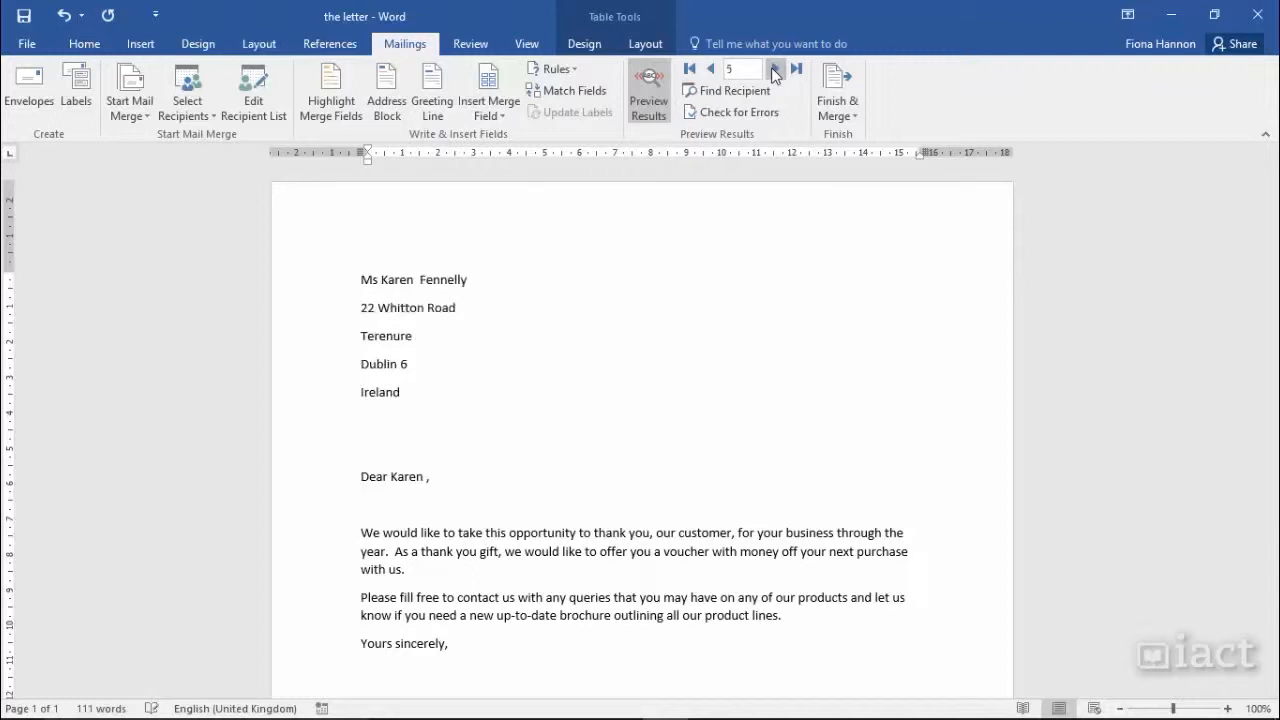
{"action": "left_click", "coordinate": [774, 69]}
{"action": "left_click", "coordinate": [774, 69]}
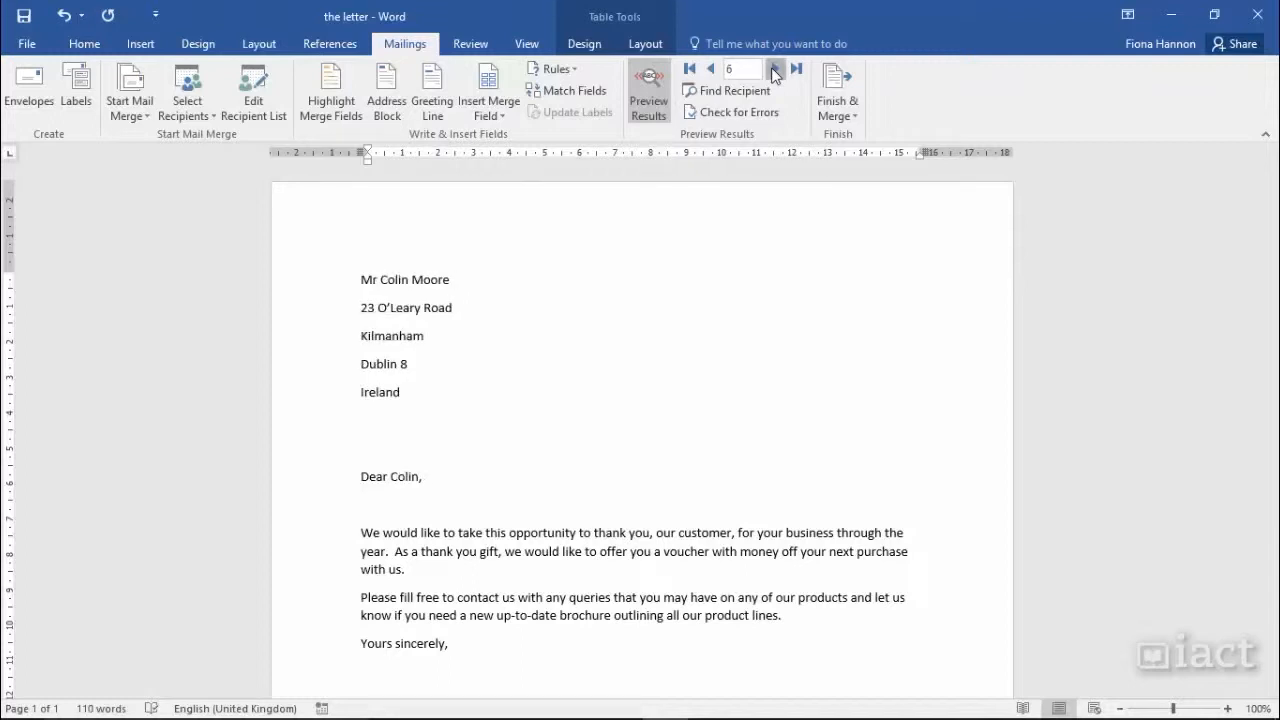
{"action": "left_click", "coordinate": [711, 69]}
{"action": "left_click", "coordinate": [714, 70]}
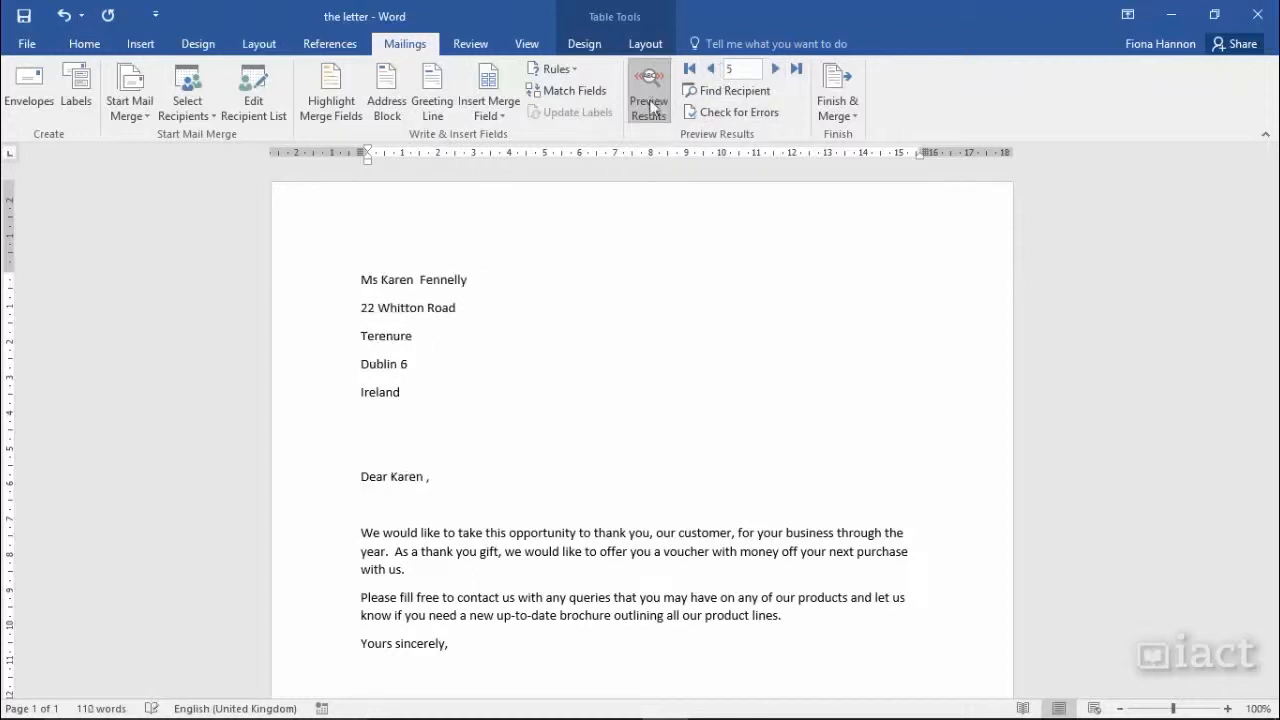
{"action": "left_click", "coordinate": [652, 104]}
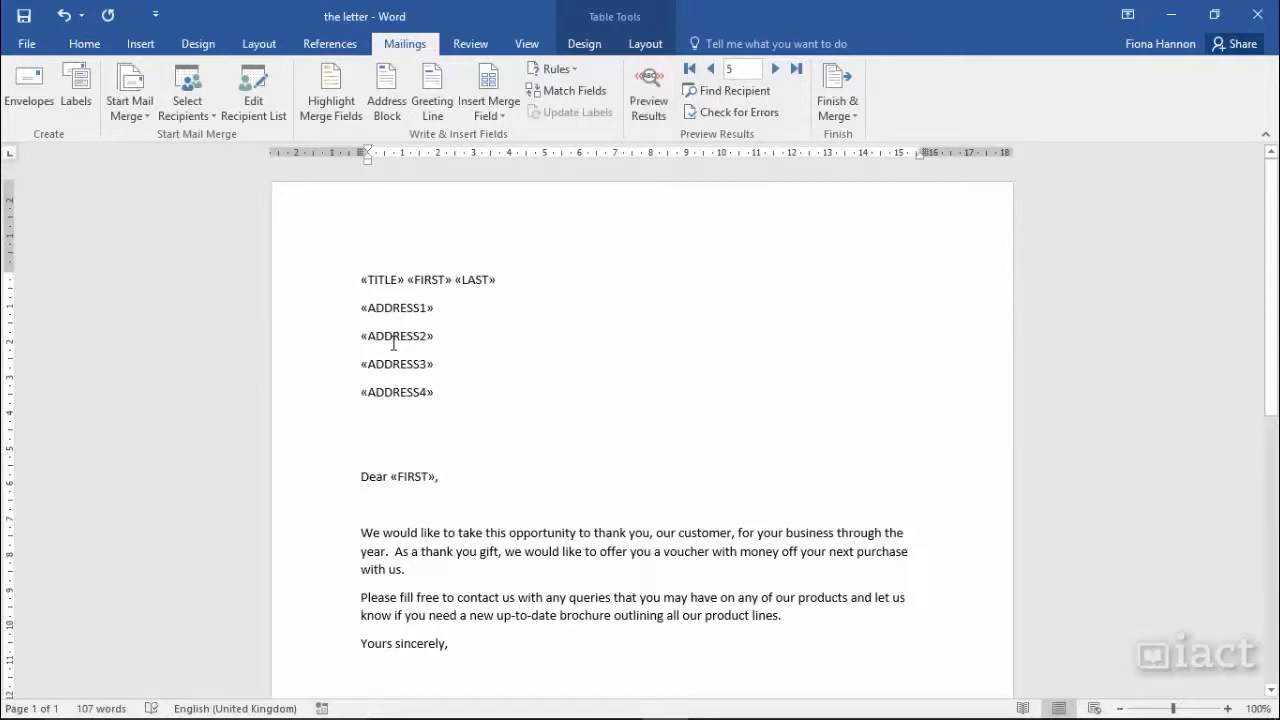
Step: Finish the merge by generating editable individual letters for all records in a new document
{"action": "left_click", "coordinate": [840, 112]}
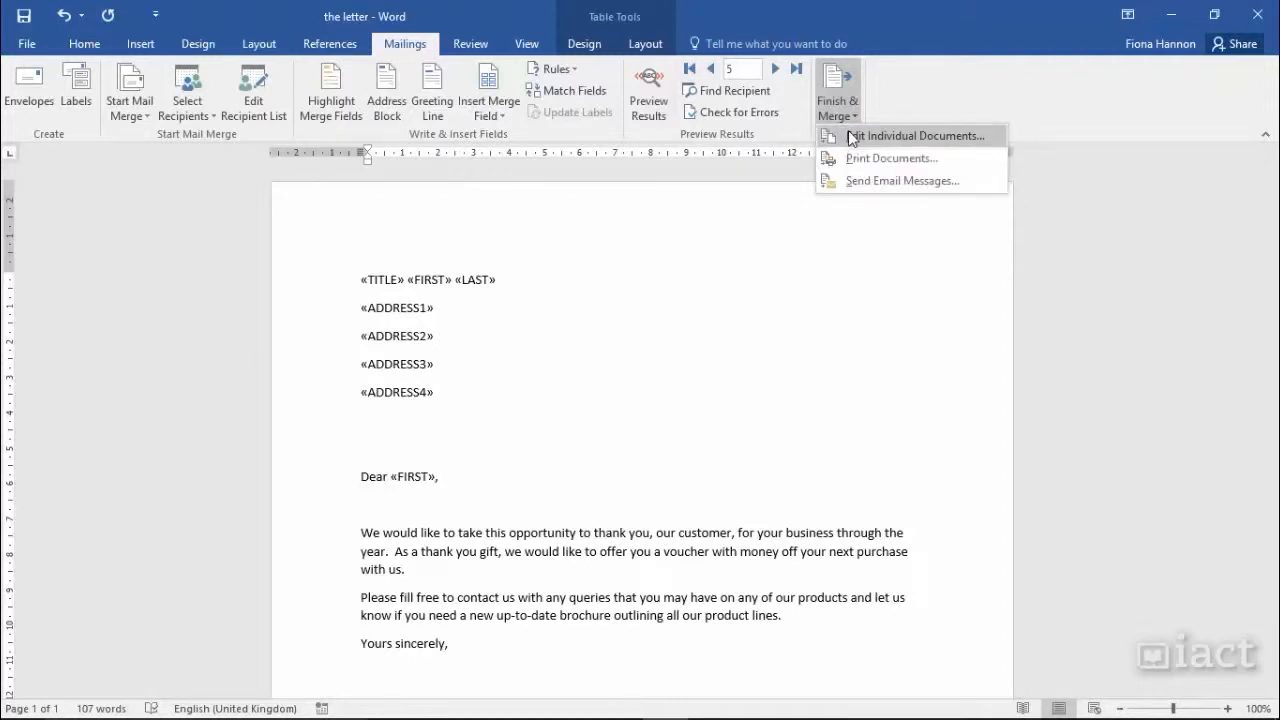
{"action": "left_click", "coordinate": [850, 136]}
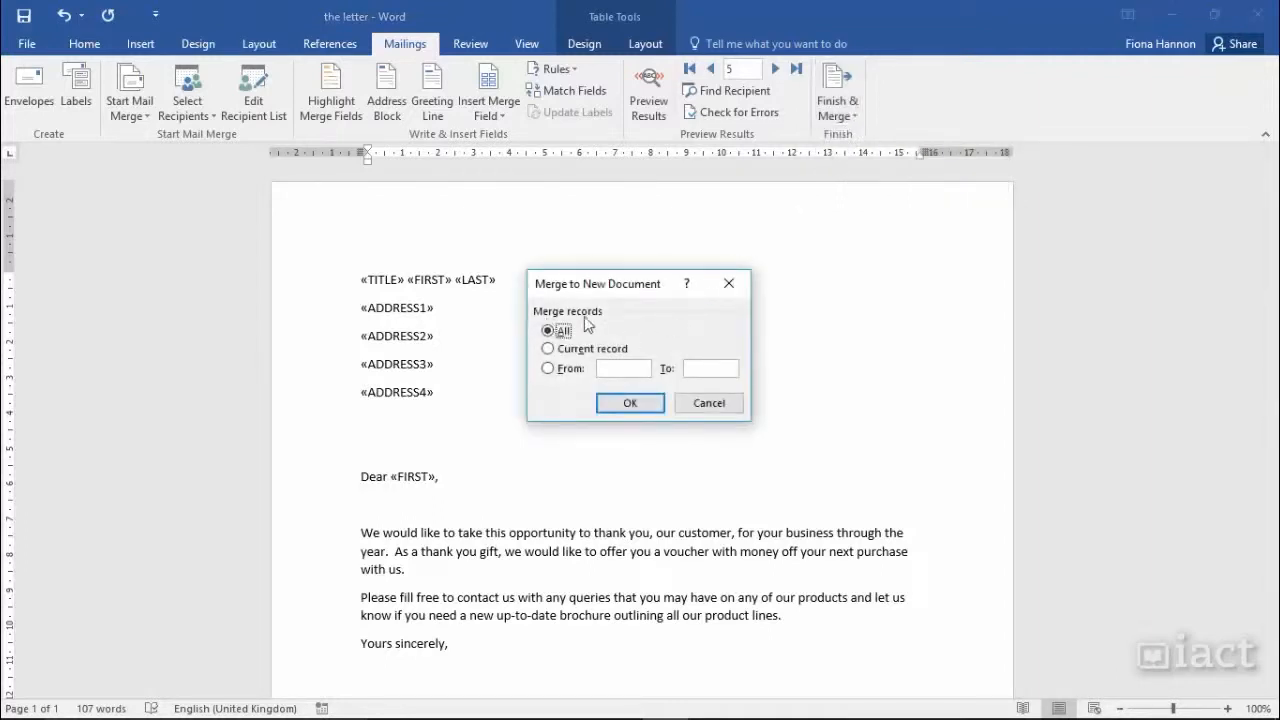
{"action": "left_click", "coordinate": [632, 405]}
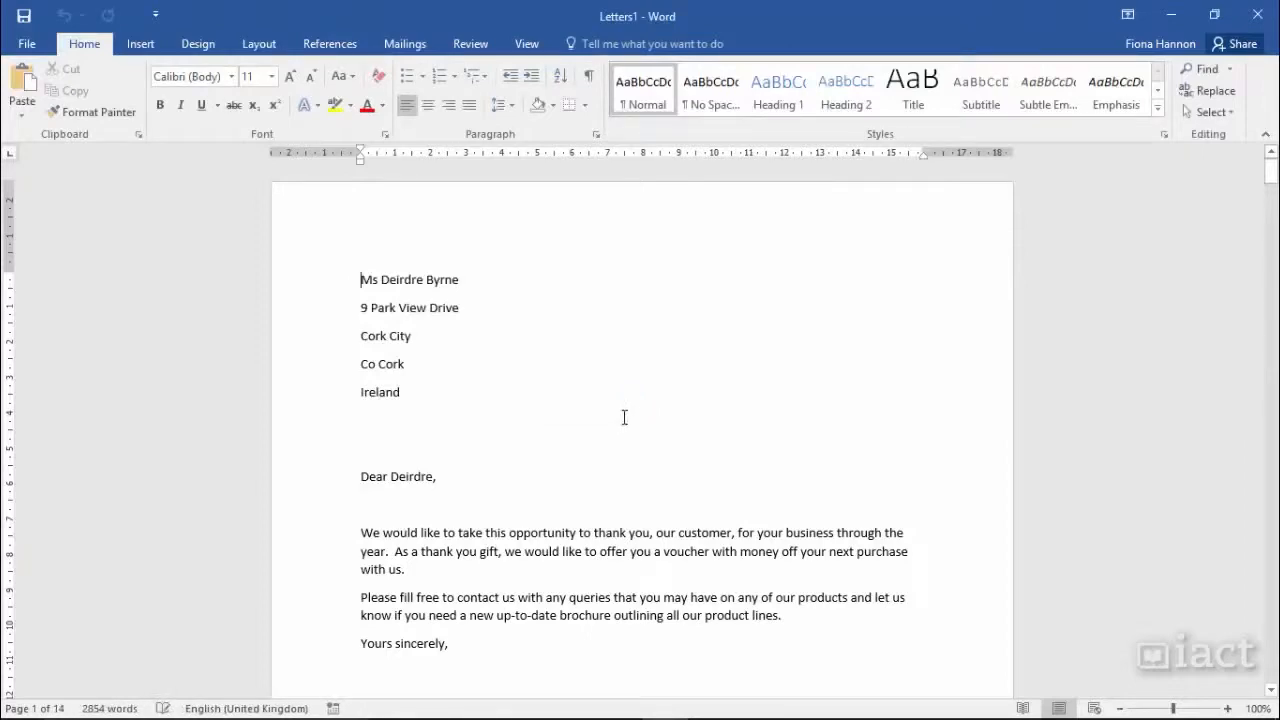
Step: Look through the merged letters in the new document, checking each recipient's address, greeting and voucher and the page count
{"action": "scroll", "coordinate": [623, 417], "scroll_direction": "down", "scroll_amount": 7}
{"action": "scroll", "coordinate": [603, 436], "scroll_direction": "down", "scroll_amount": 18}
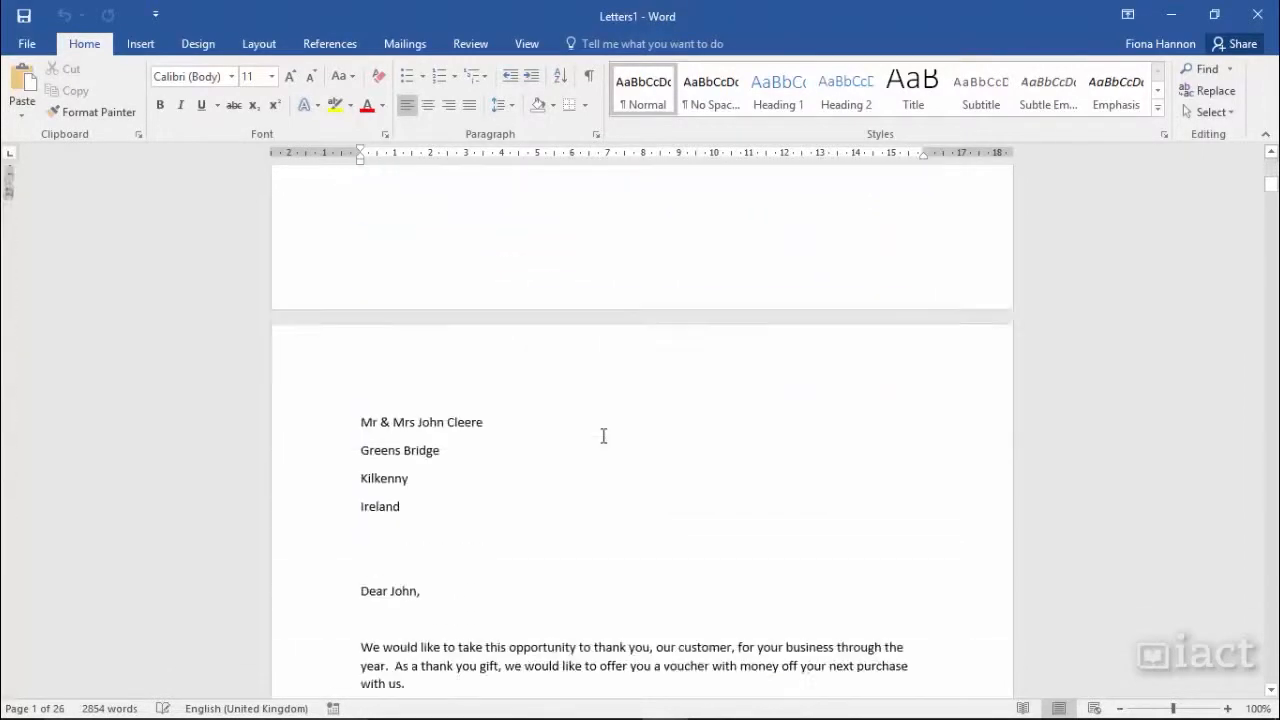
{"action": "scroll", "coordinate": [603, 436], "scroll_direction": "down", "scroll_amount": 20}
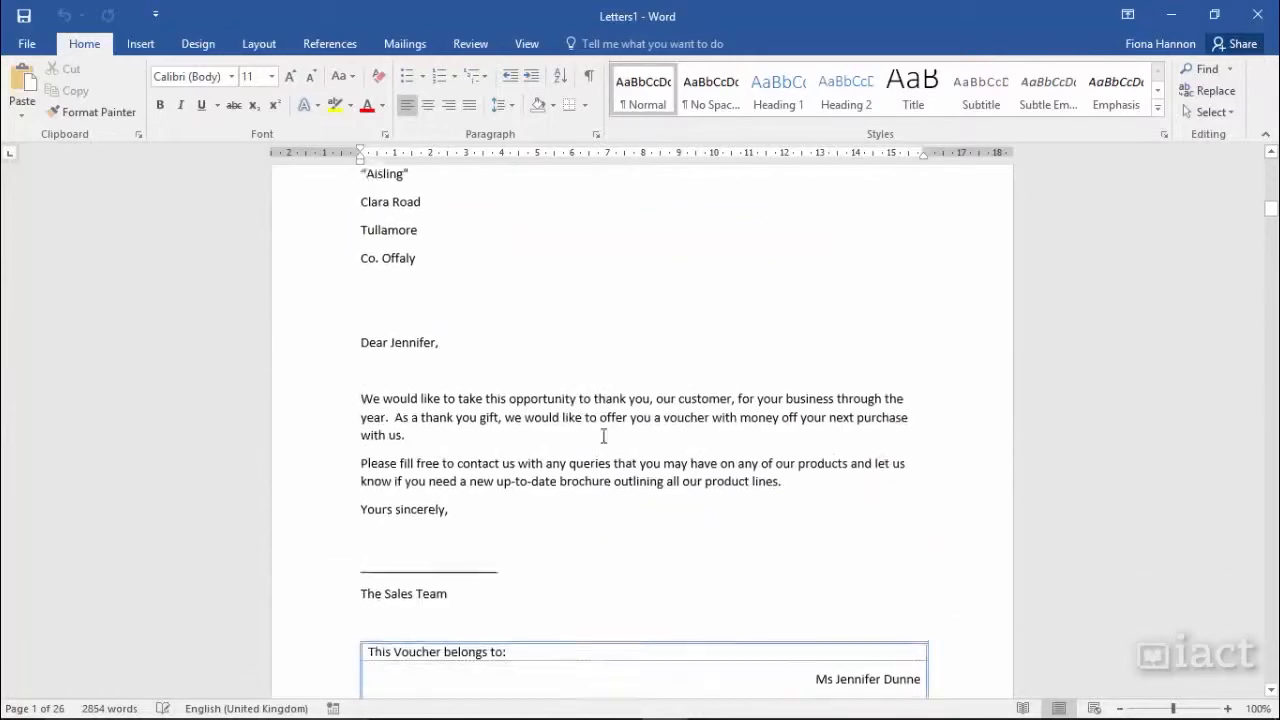
{"action": "scroll", "coordinate": [603, 436], "scroll_direction": "down", "scroll_amount": 6}
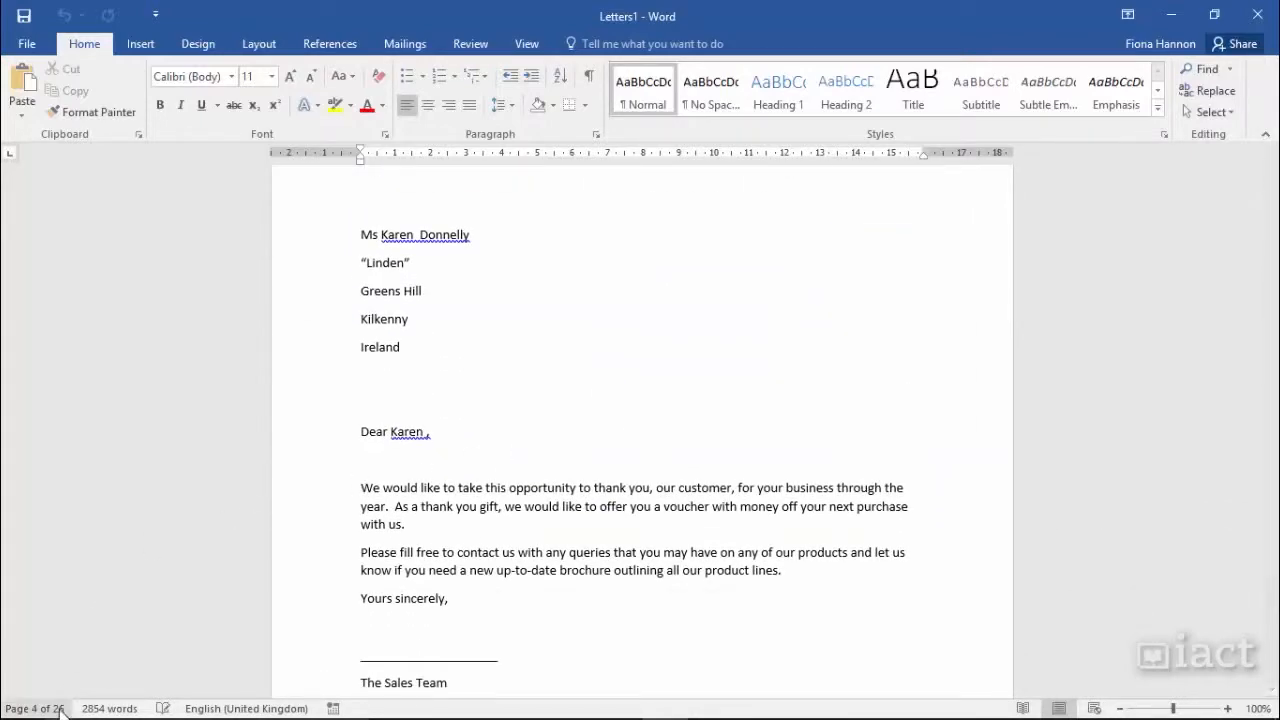
{"action": "scroll", "coordinate": [527, 447], "scroll_direction": "up", "scroll_amount": 10}
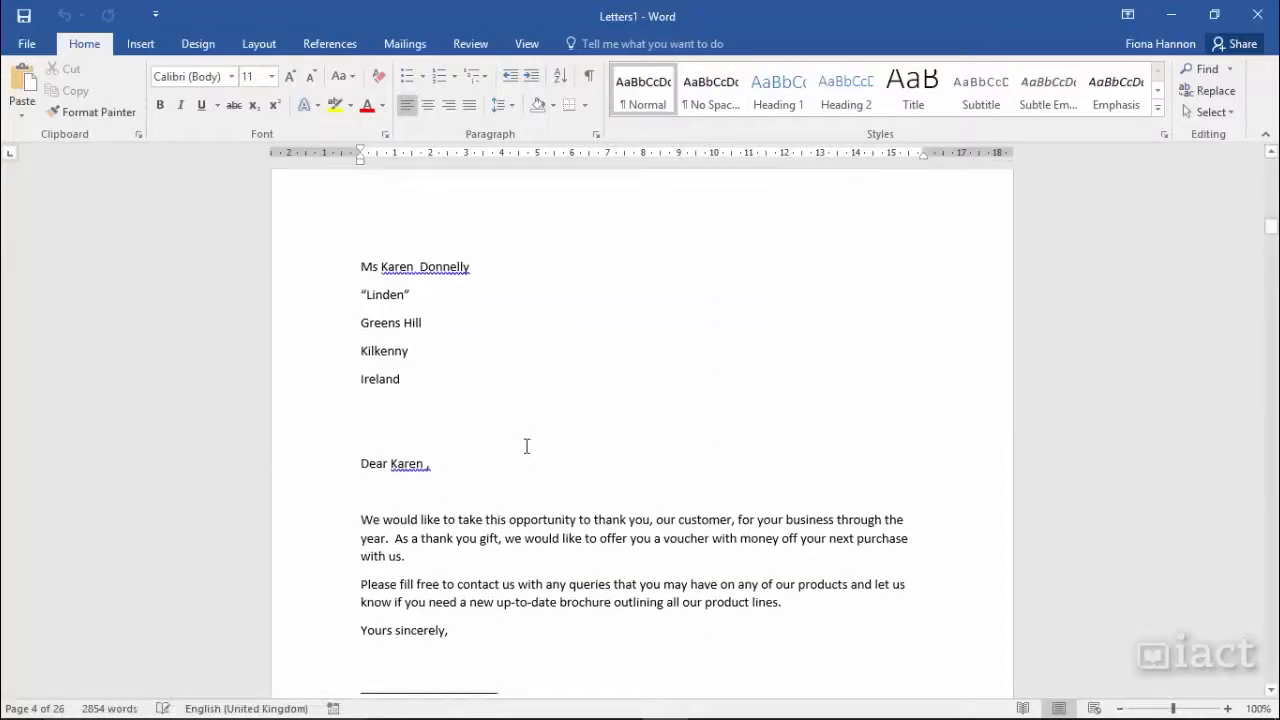
{"action": "scroll", "coordinate": [527, 447], "scroll_direction": "up", "scroll_amount": 20}
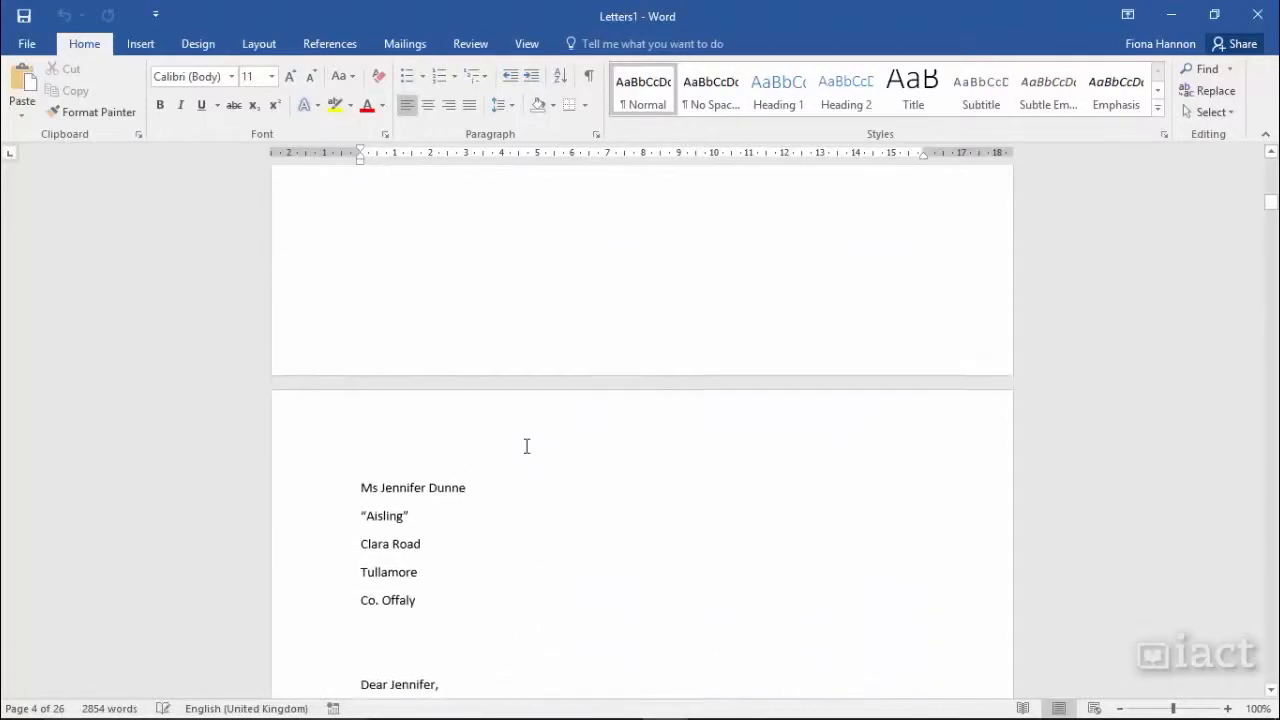
{"action": "scroll", "coordinate": [527, 447], "scroll_direction": "up", "scroll_amount": 5}
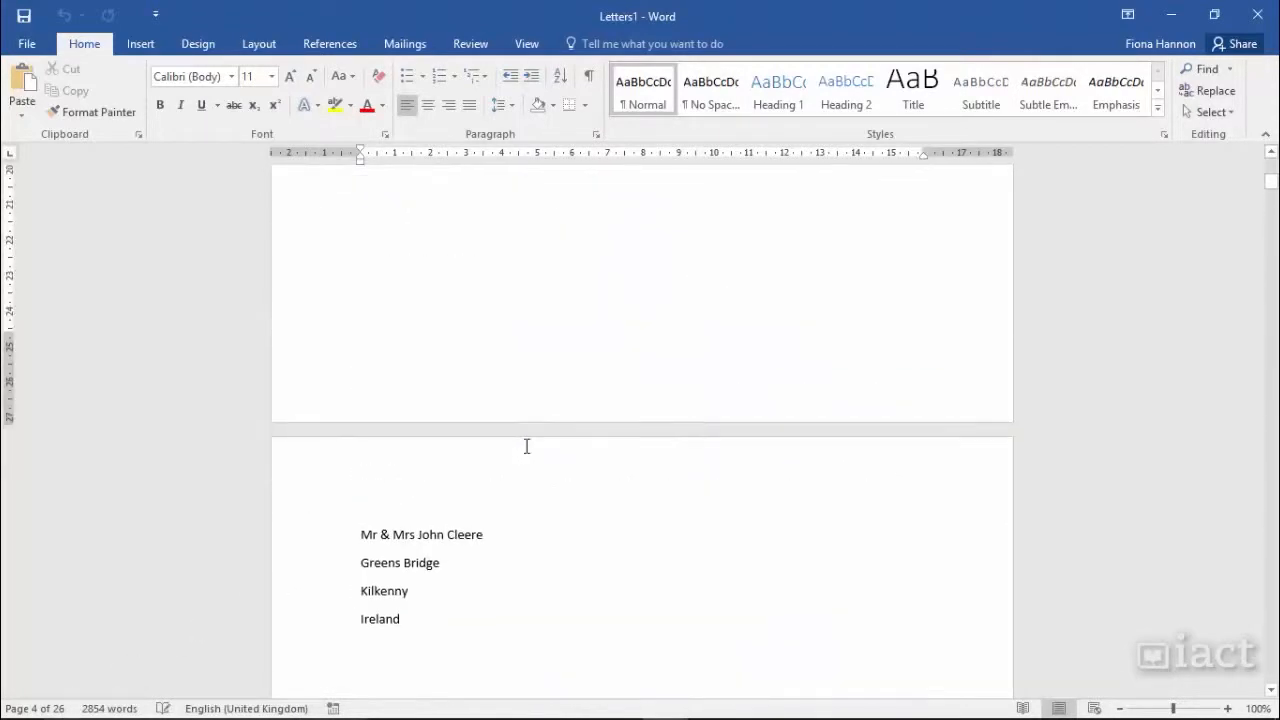